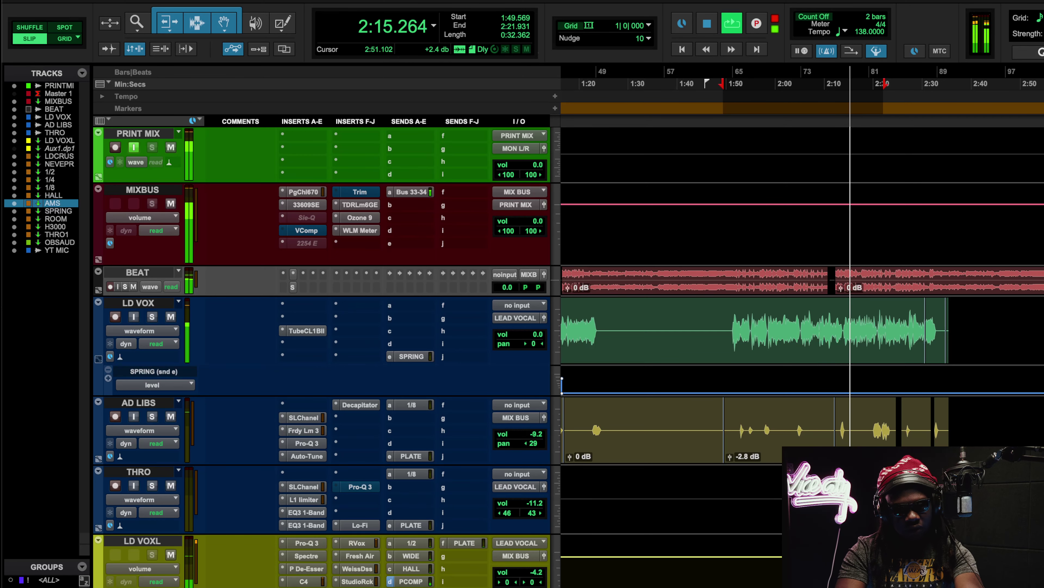
Inspect the Neve 33609SE compressor on the MIXBUS track while auditioning the selected section
left_click(707, 24)
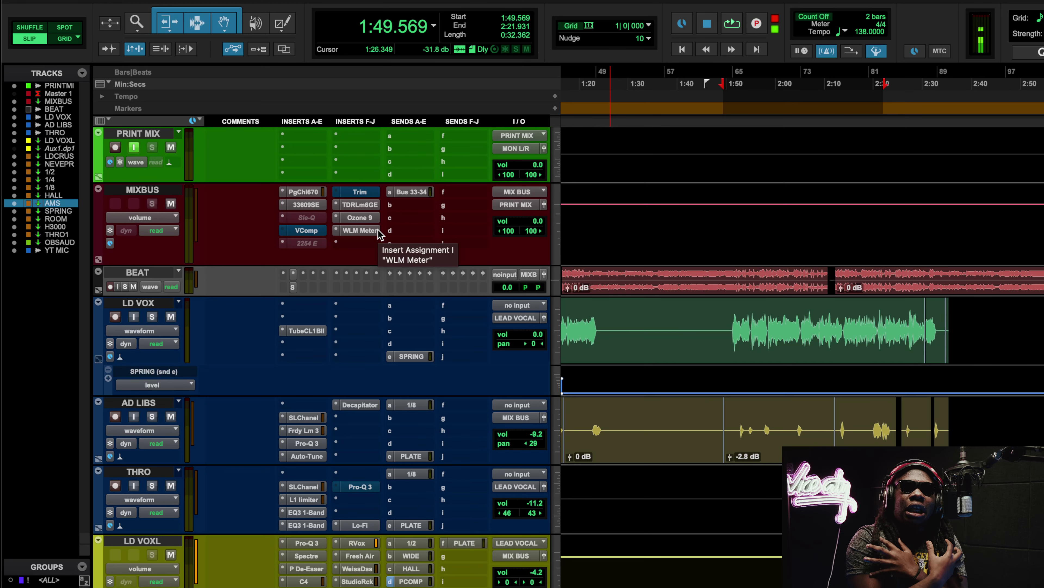
left_click(314, 208)
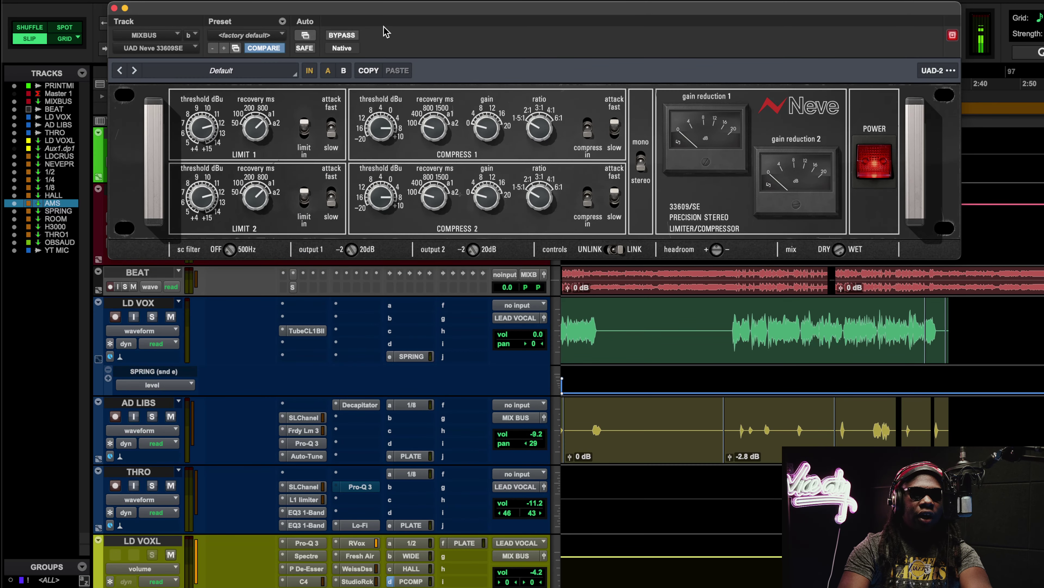
left_click_drag(376, 7, 371, 95)
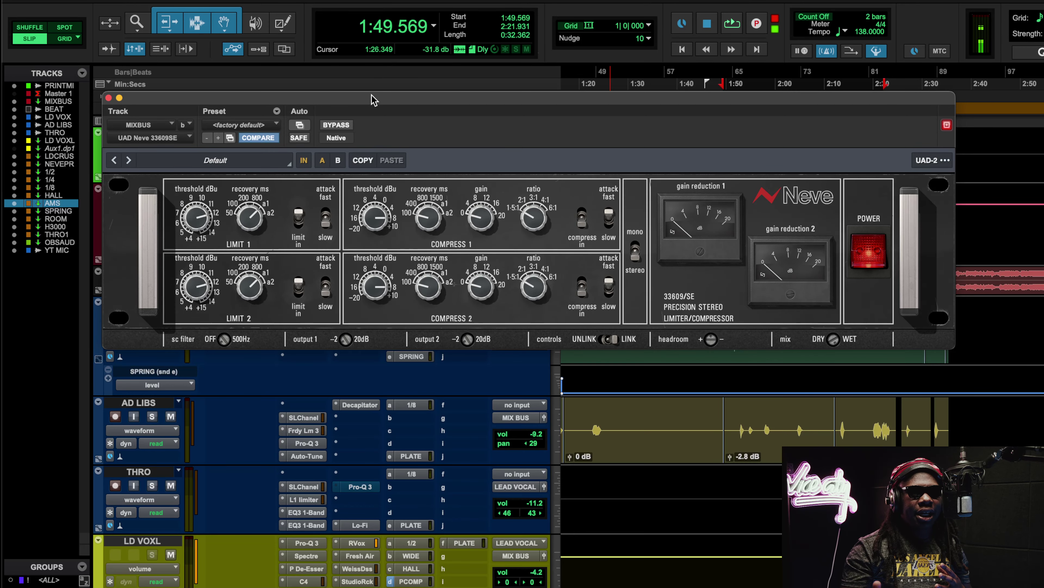
left_click_drag(371, 99, 368, 187)
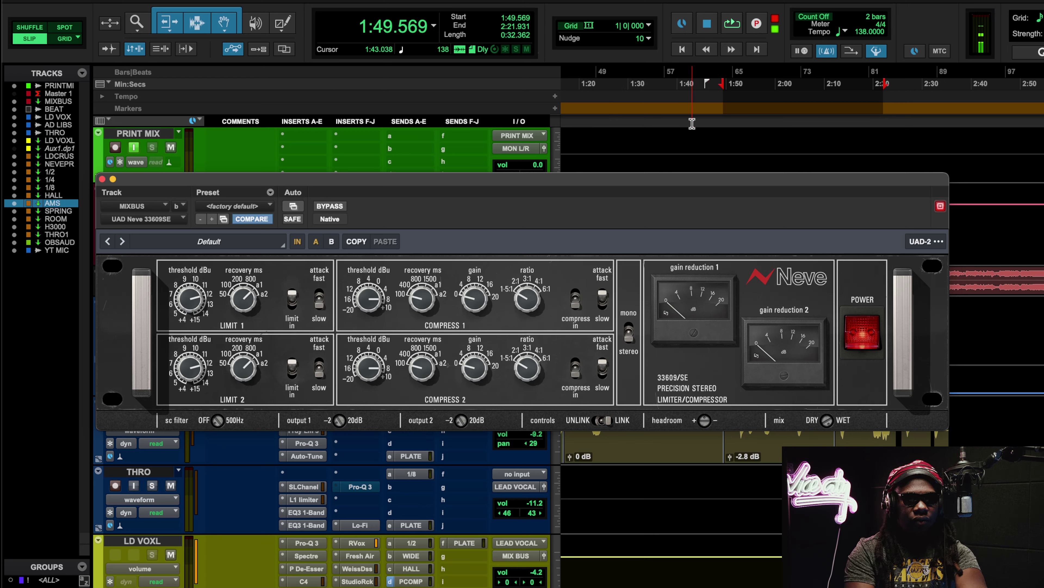
key("space")
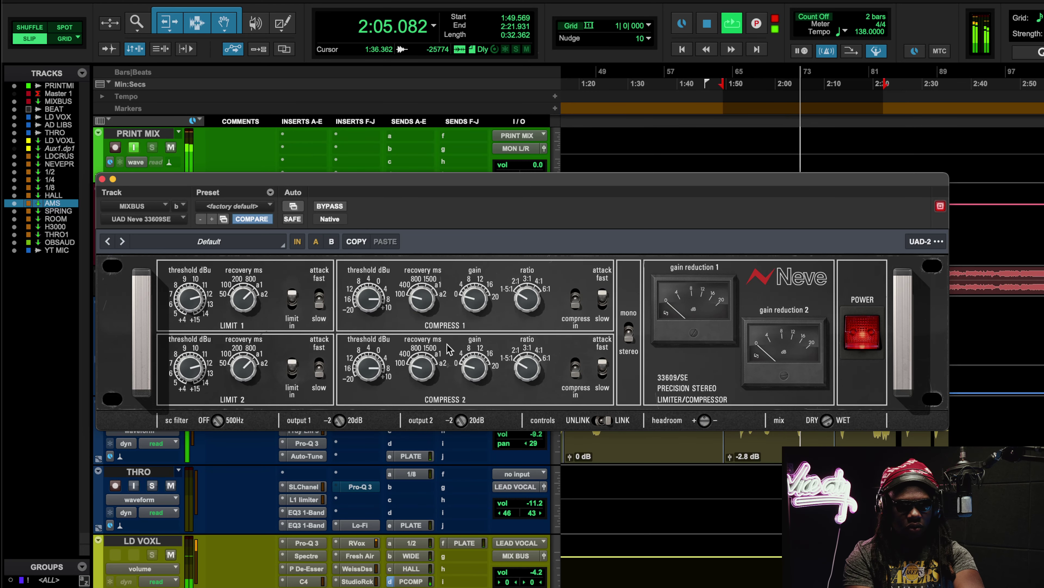
key("space")
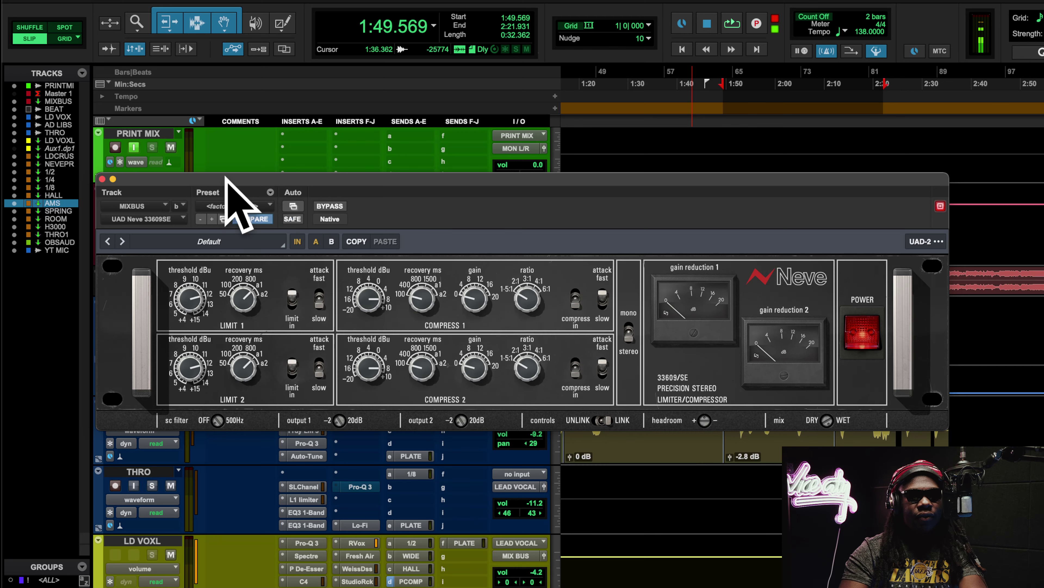
left_click(102, 179)
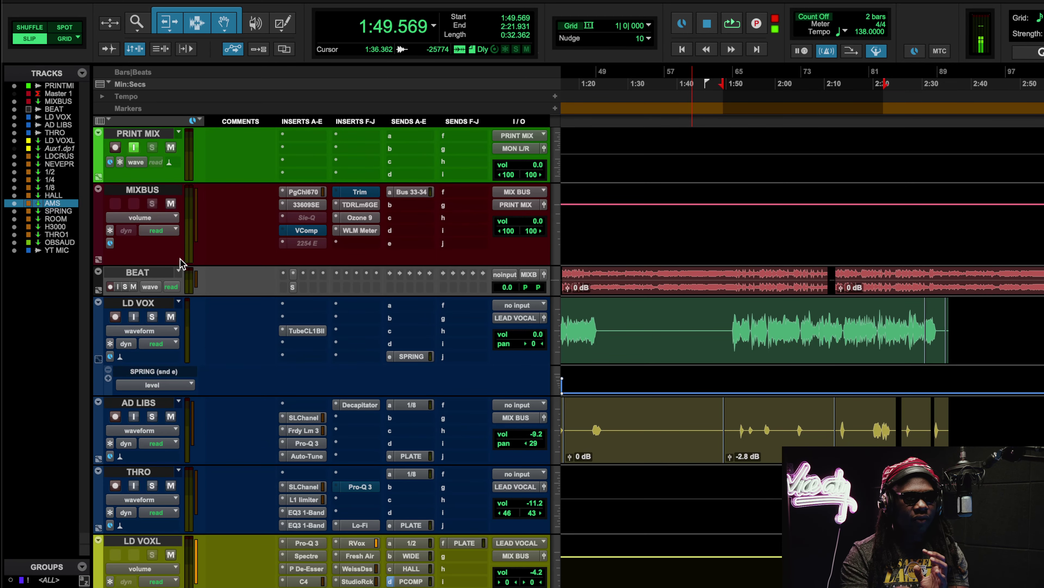
Examine the Neve 88RS on the LD VOXL track and compare its bypassed and active sound during playback
scroll(181, 263, "down", 6)
left_click(313, 356)
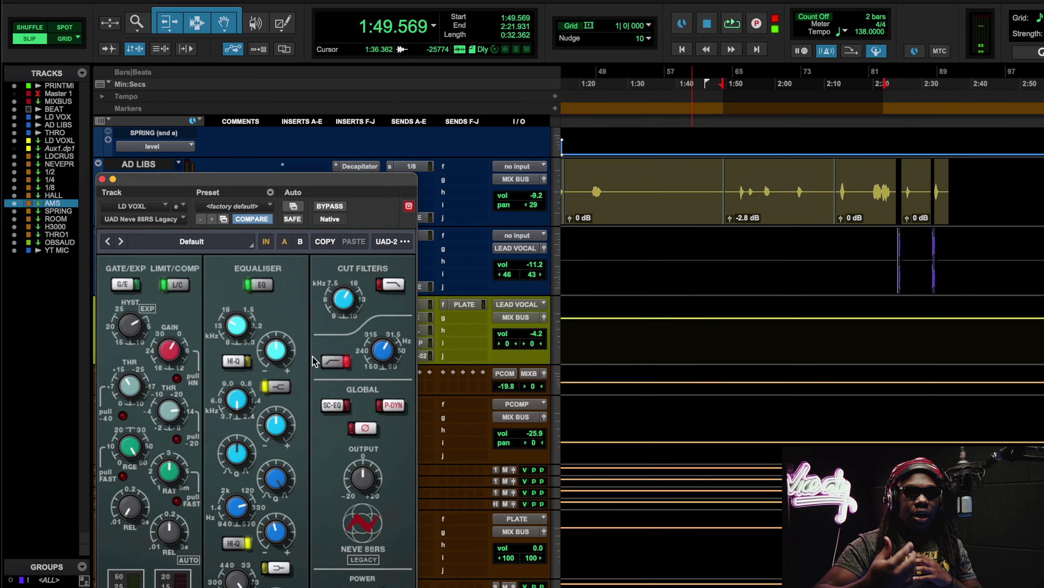
left_click_drag(311, 179, 311, 105)
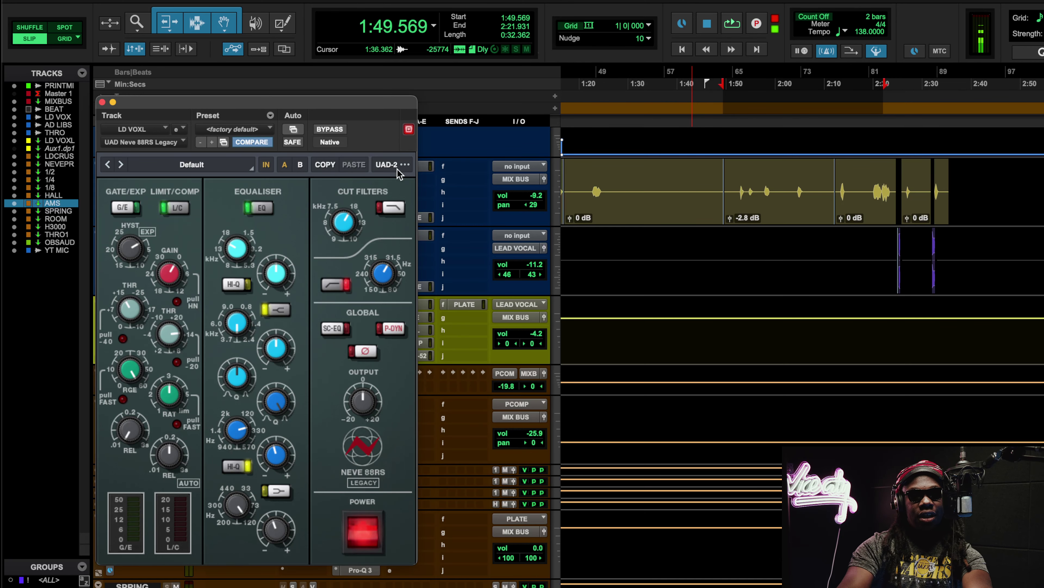
scroll(772, 304, "up", 5)
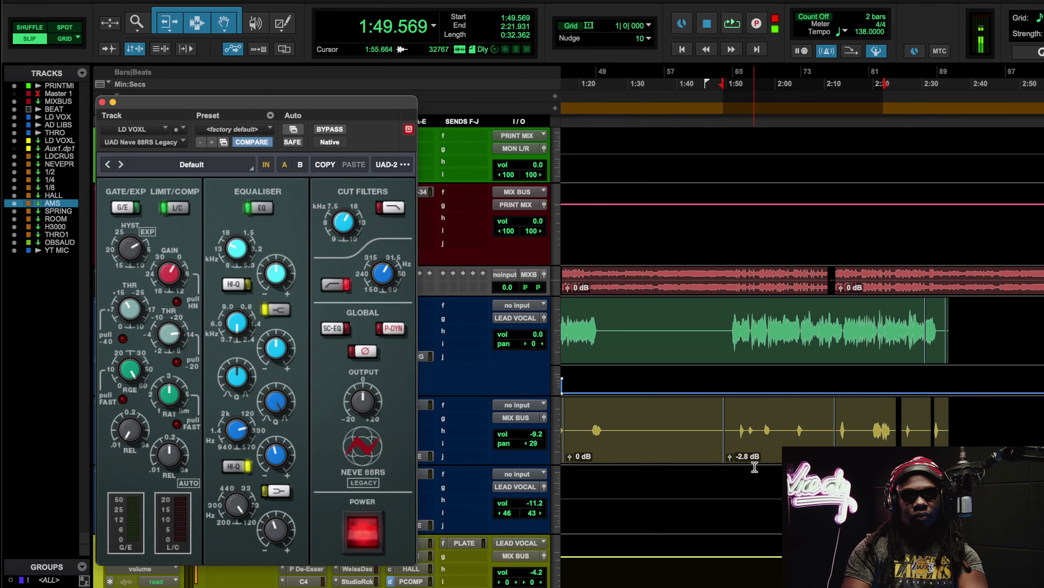
key("space")
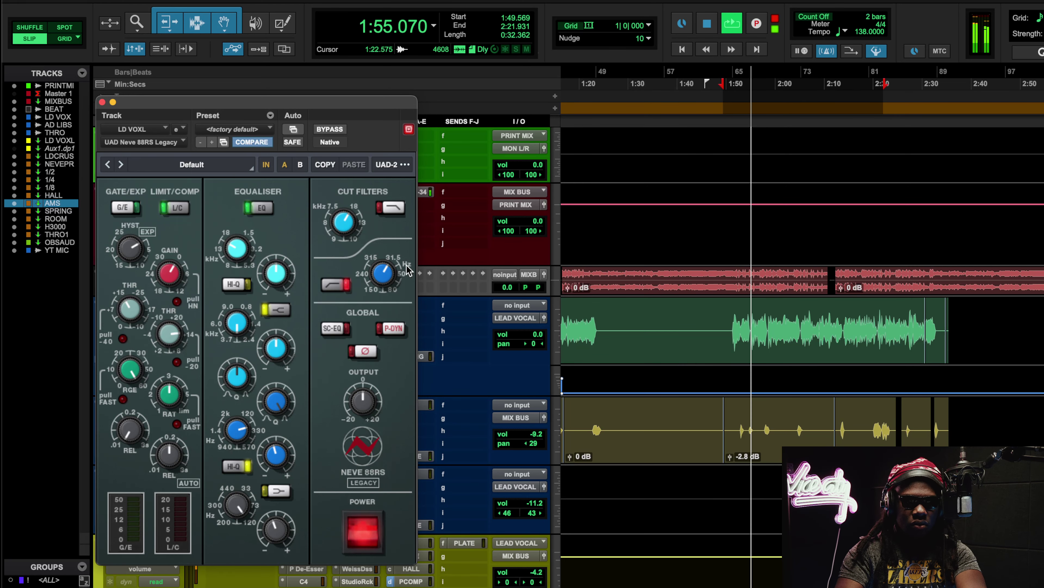
left_click(330, 131)
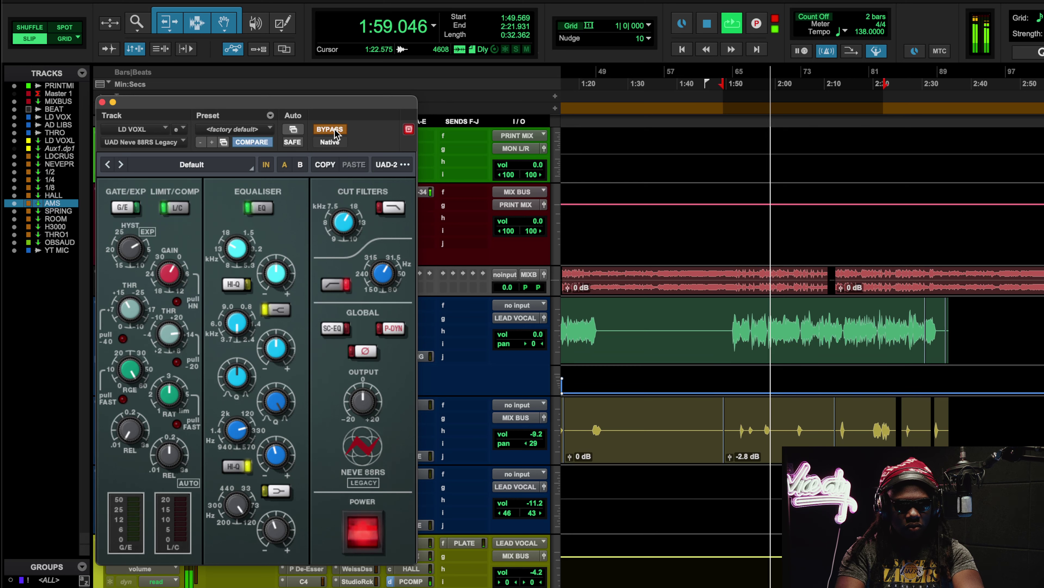
left_click(337, 132)
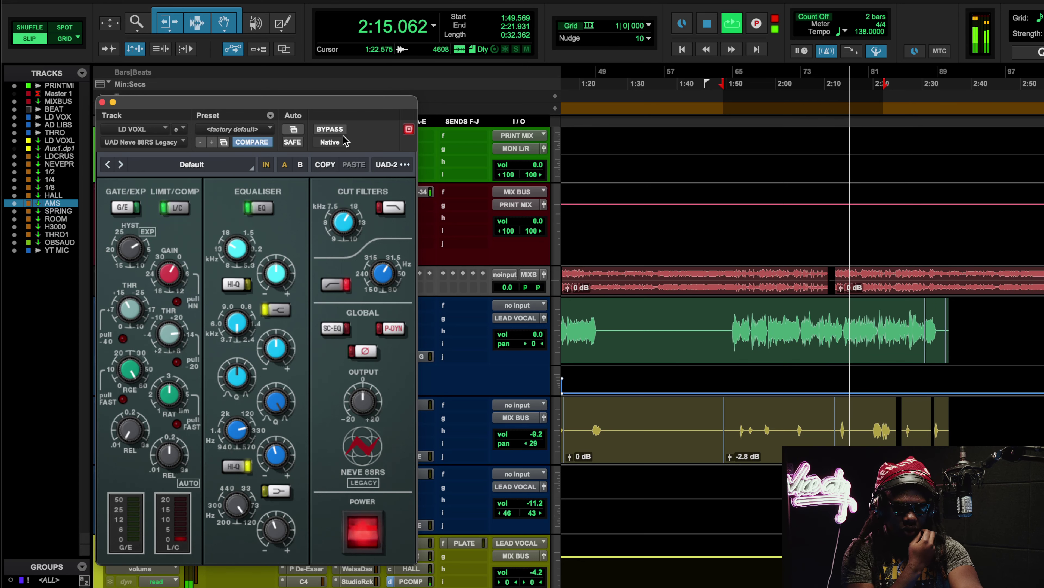
key("space")
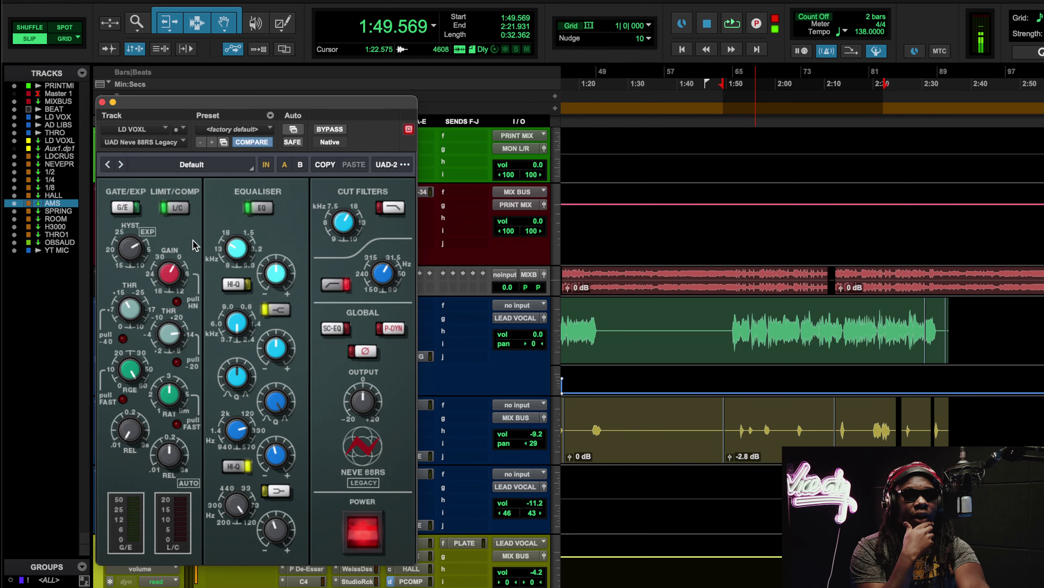
left_click_drag(104, 103, 103, 103)
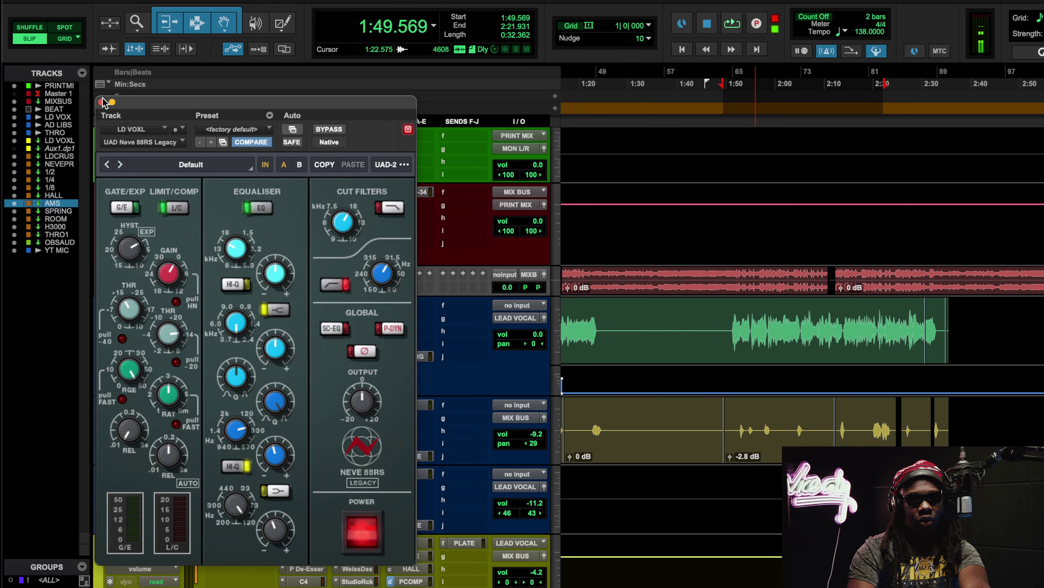
left_click(101, 102)
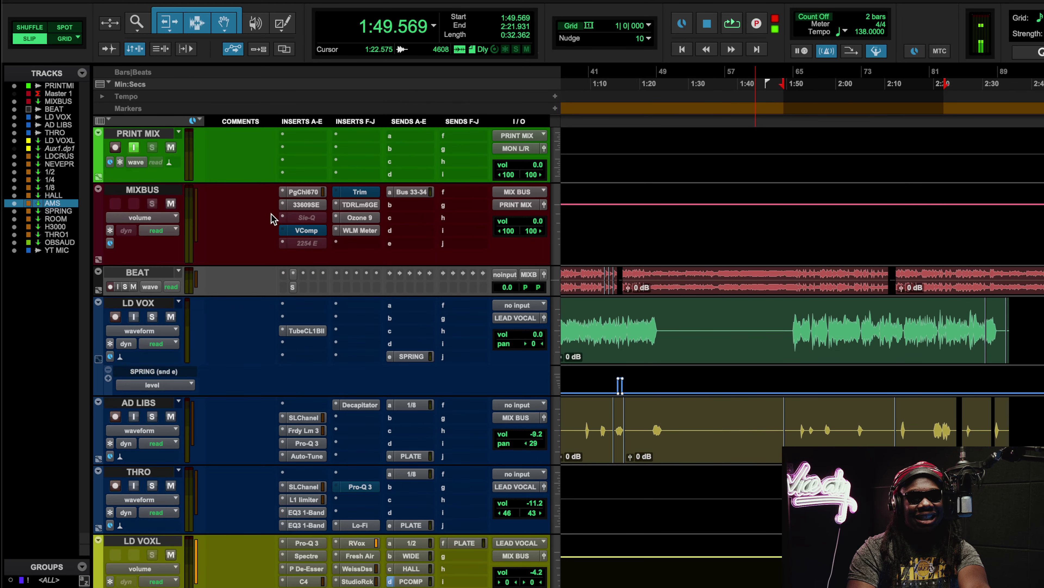
Review the MIXBUS Neve 33609SE and the LD VOXL Neve 88RS once more, closing each plug-in after viewing it
left_click(306, 205)
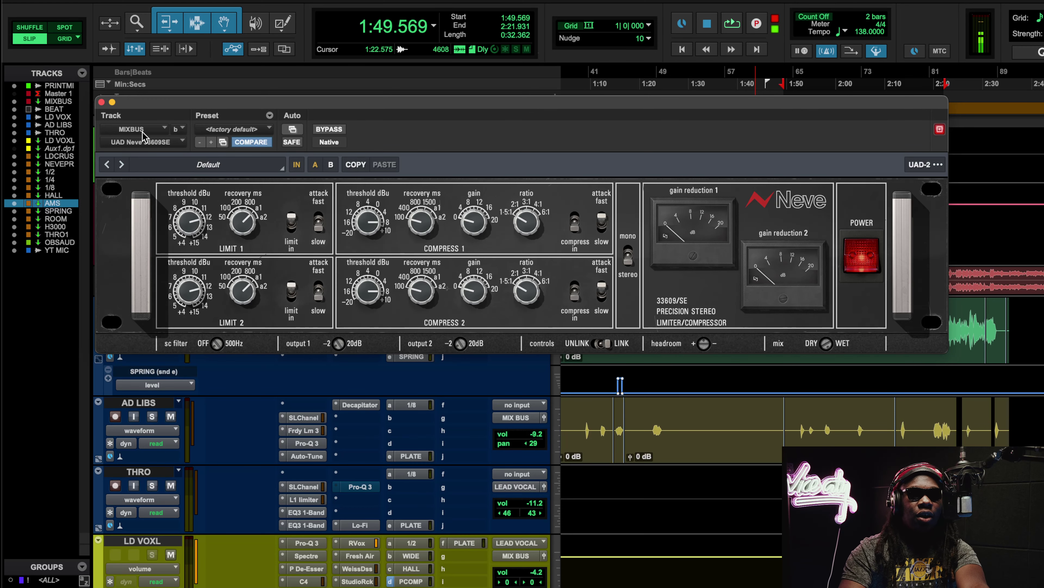
left_click(102, 101)
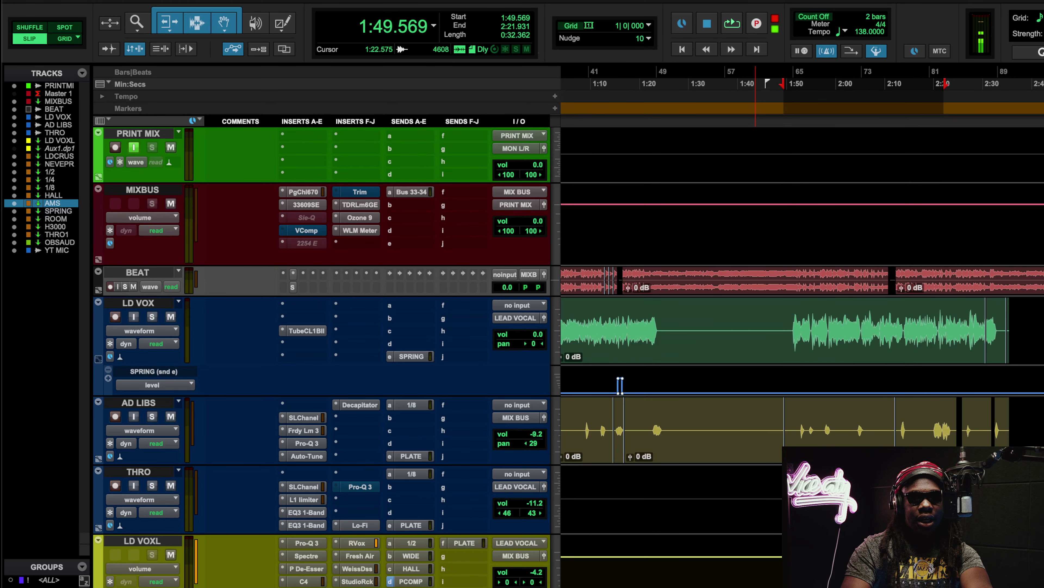
left_click(307, 586)
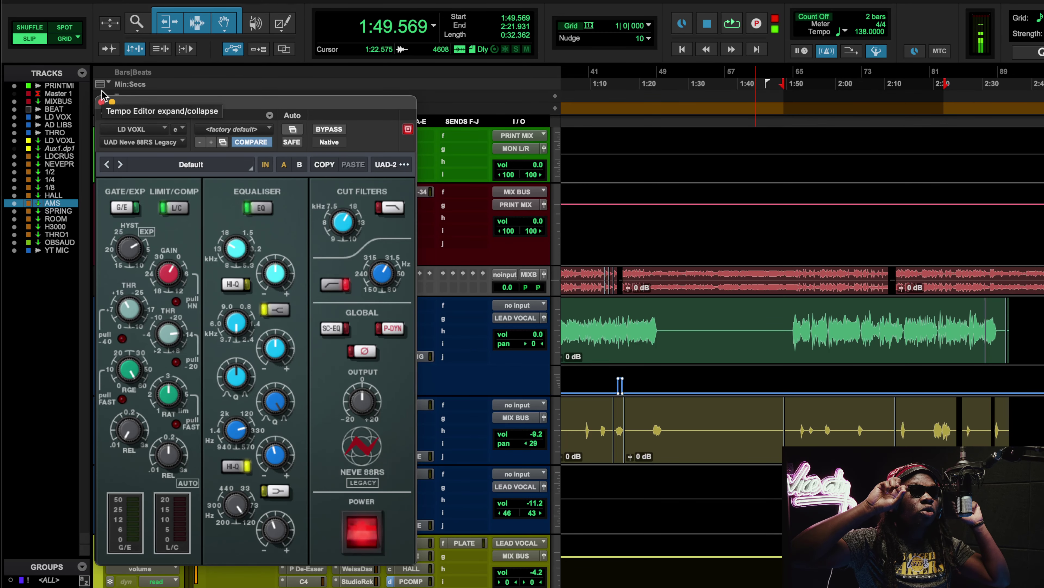
left_click(102, 102)
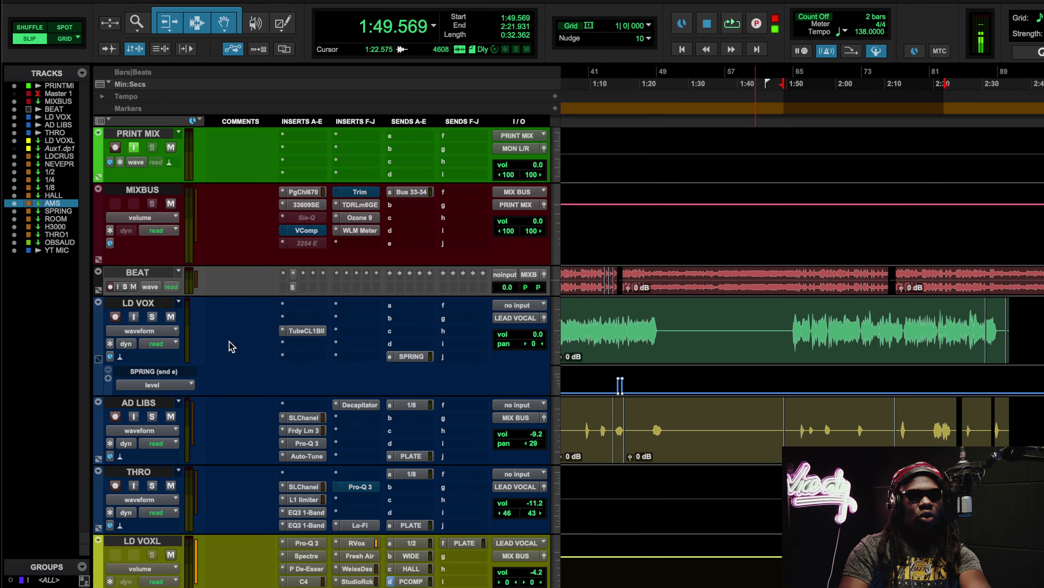
Insert FabFilter Pro-Q 3 on the LD VOX track and add a bell boost of about 7.25 dB at 110 Hz
left_click(306, 329)
left_click(341, 320)
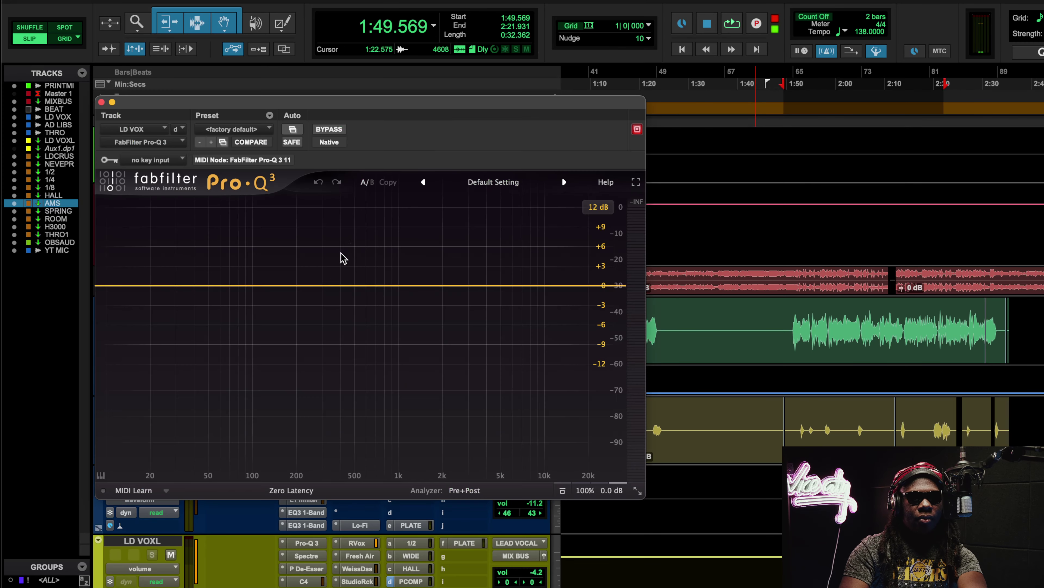
left_click(248, 285)
left_click_drag(248, 285, 258, 237)
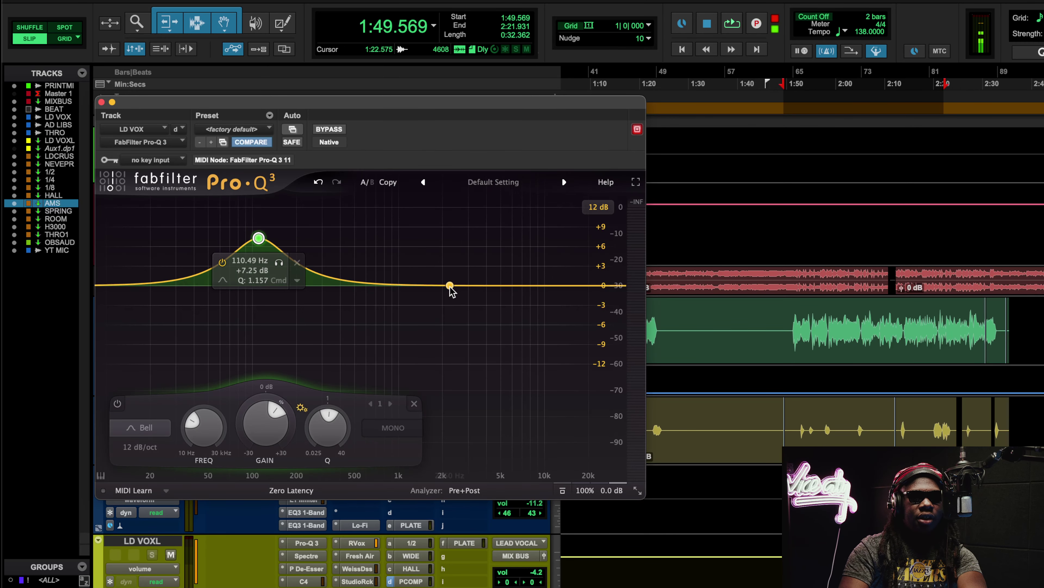
Add a cut of about 8 dB near 3 kHz and a boost of about 5 dB near 8 kHz, and make the Pro-Q 3 inactive
left_click(453, 287)
left_click_drag(452, 286, 465, 337)
left_click_drag(535, 294, 531, 253)
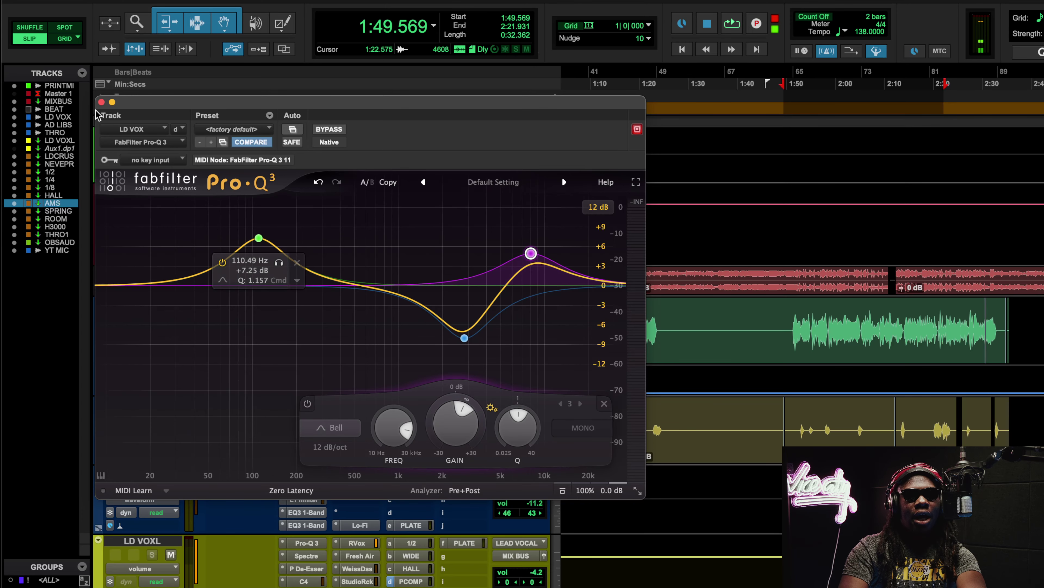
left_click(101, 102)
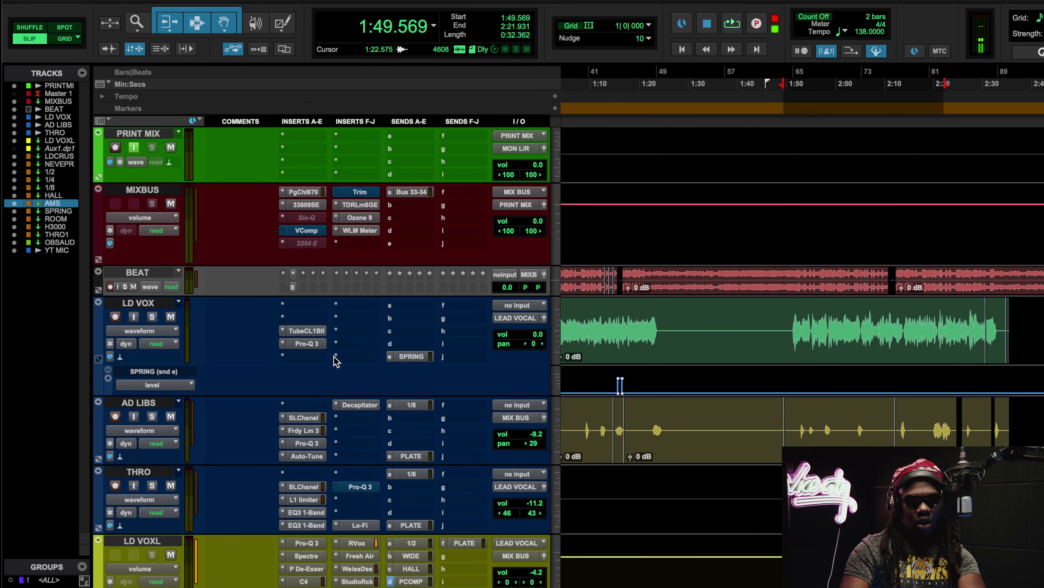
left_click(317, 346, "ctrl+super")
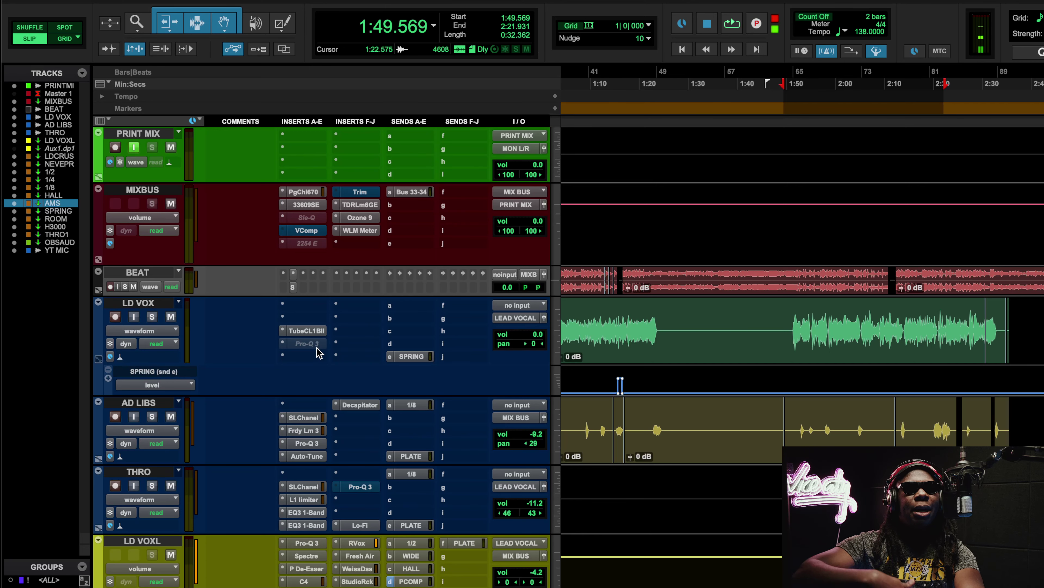
View the Decapitator plug-in on the AD LIBS track and close it
scroll(336, 361, "down", 6)
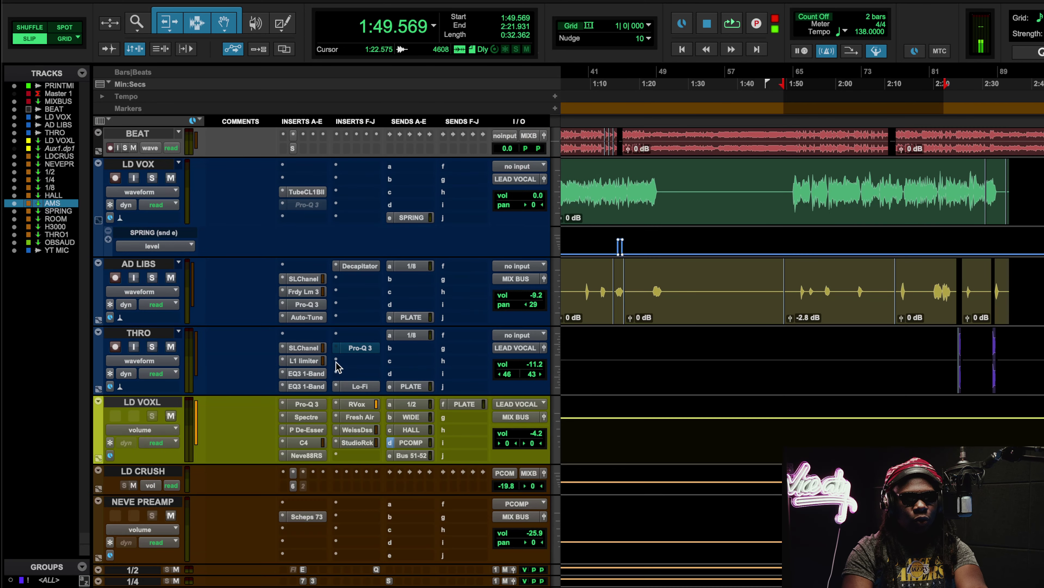
scroll(336, 362, "up", 2)
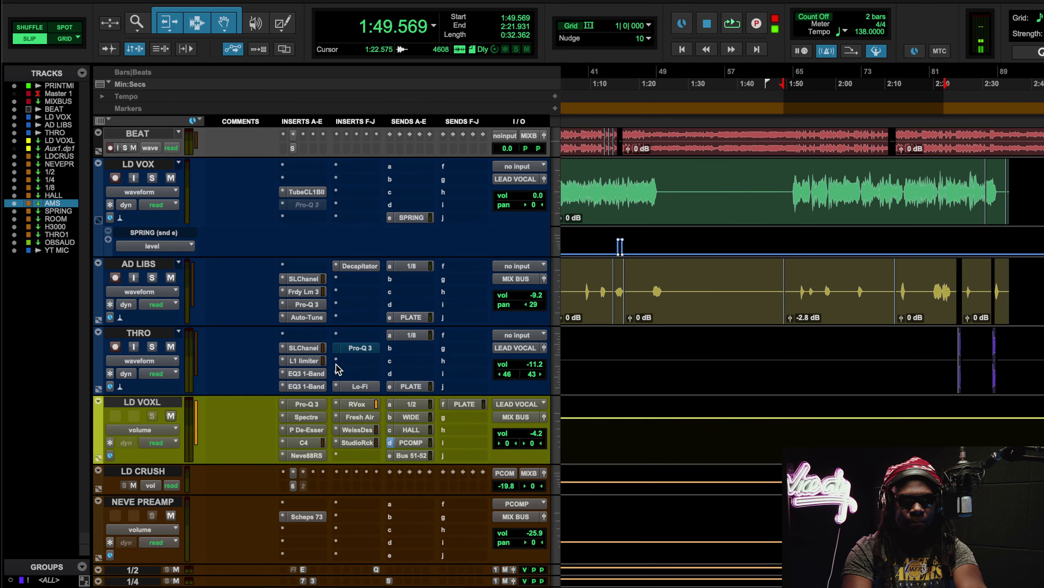
left_click(359, 266)
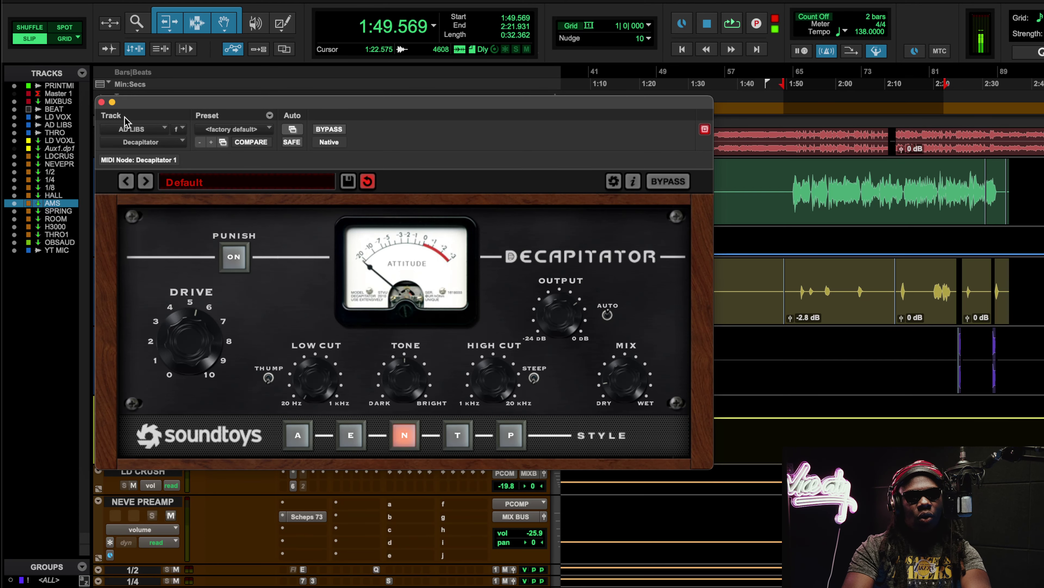
left_click(101, 102)
Insert the Chandler Limited Germanium Comp on the LD VOX track and make the insert inactive
left_click(364, 217)
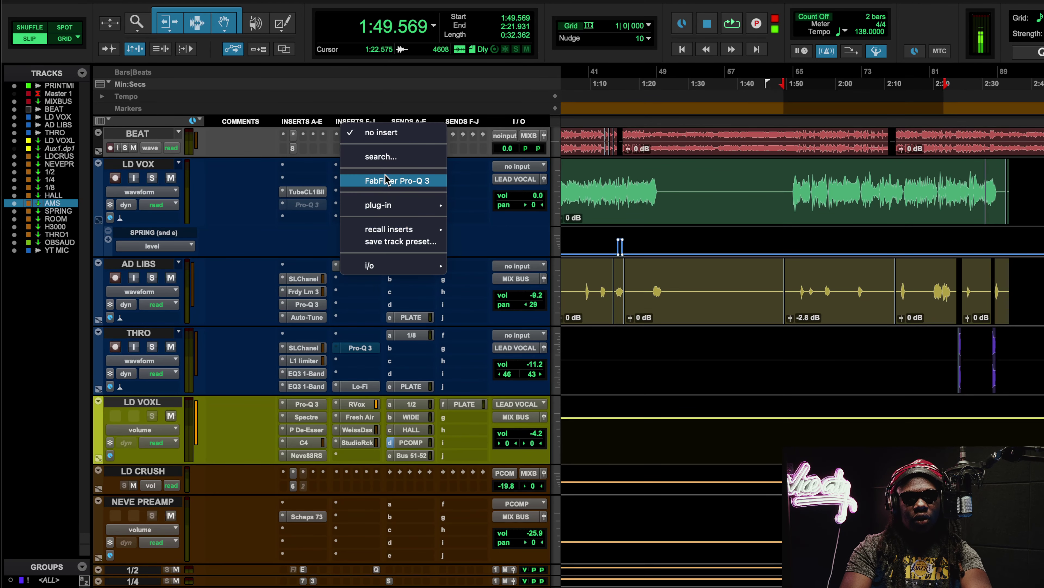
left_click(381, 157)
type("germa")
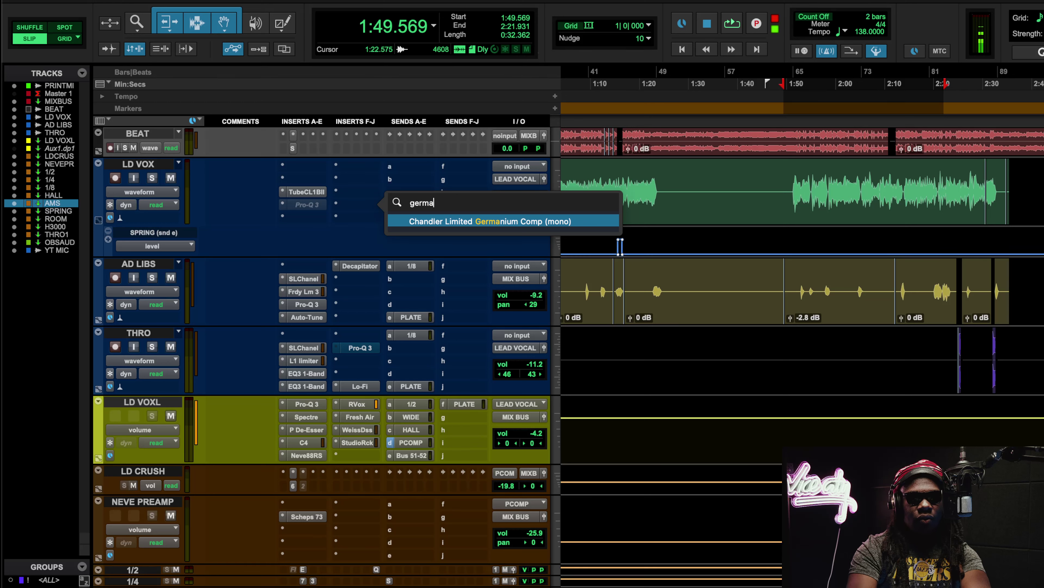
key("Escape")
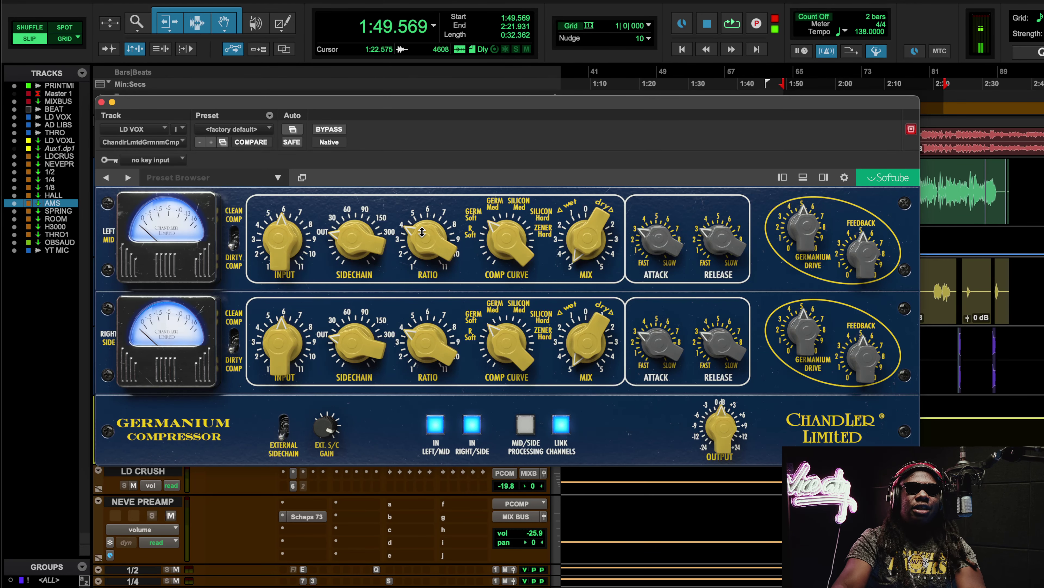
left_click_drag(109, 104, 107, 105)
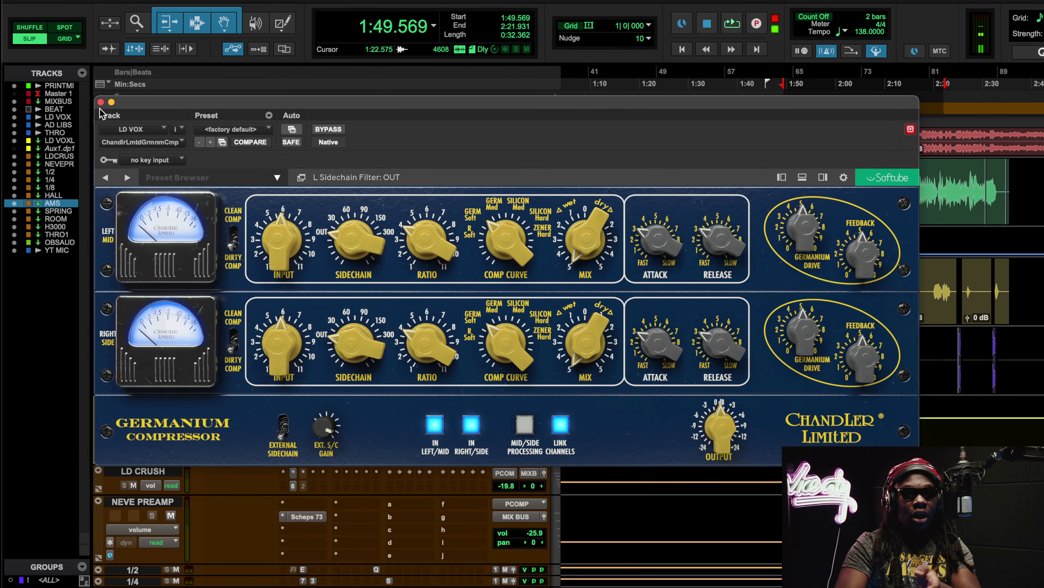
left_click(101, 102)
left_click(354, 204, "ctrl+super")
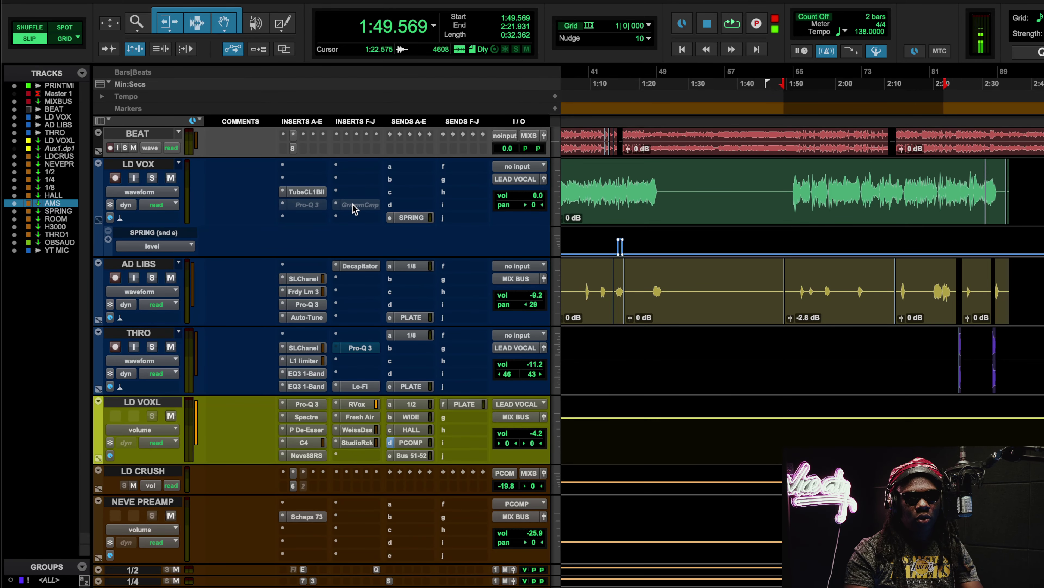
Open the Decapitator on the AD LIBS track, audition the looped section during playback and close the plug-in
left_click(366, 265)
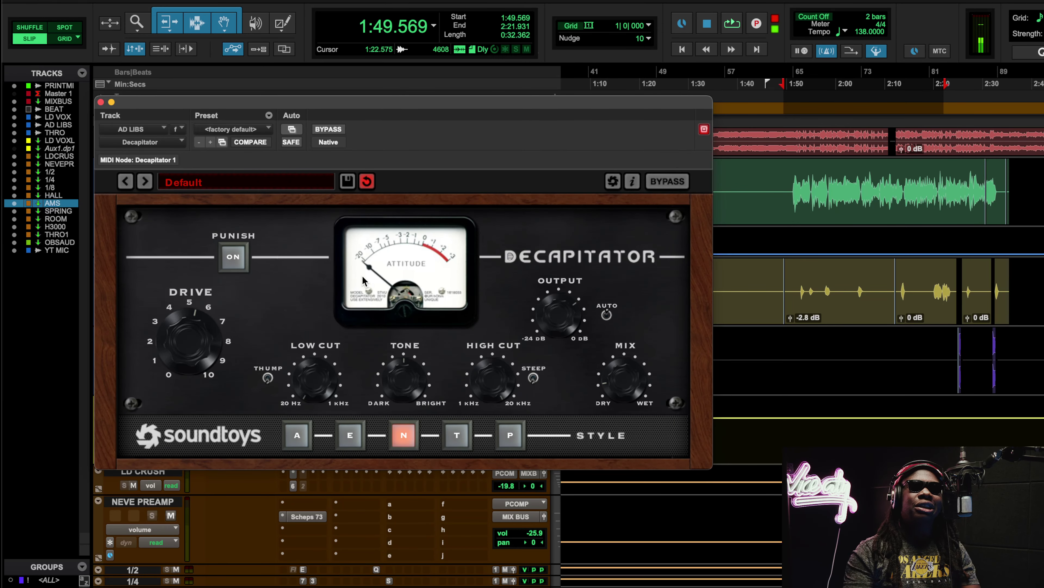
key("space")
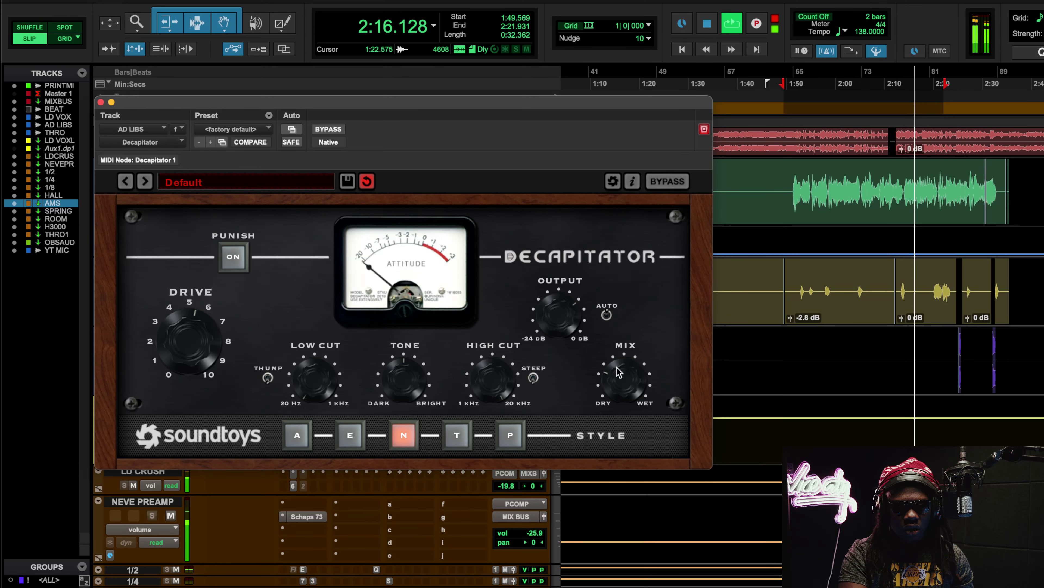
key("space")
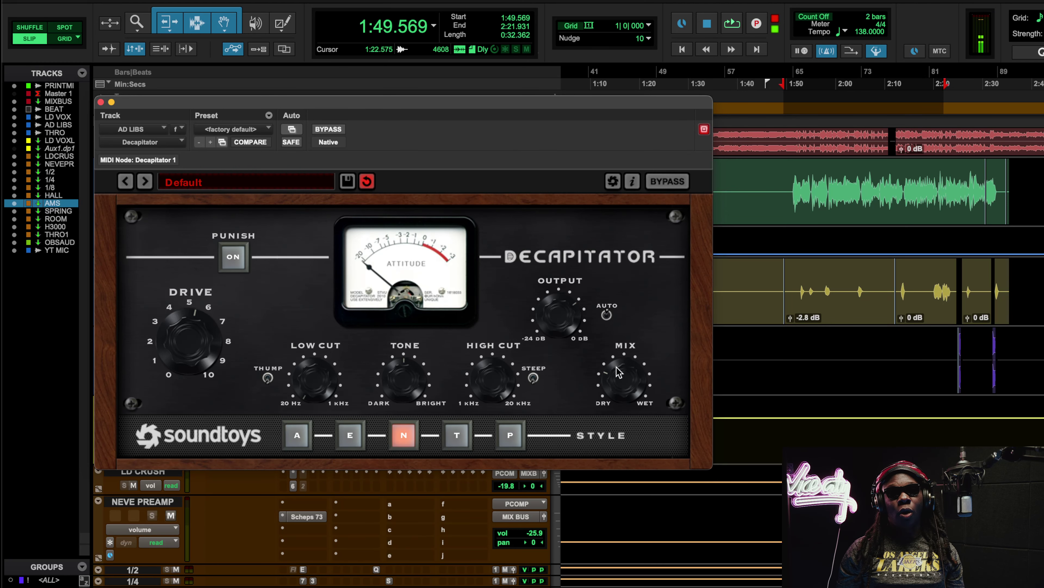
left_click(101, 102)
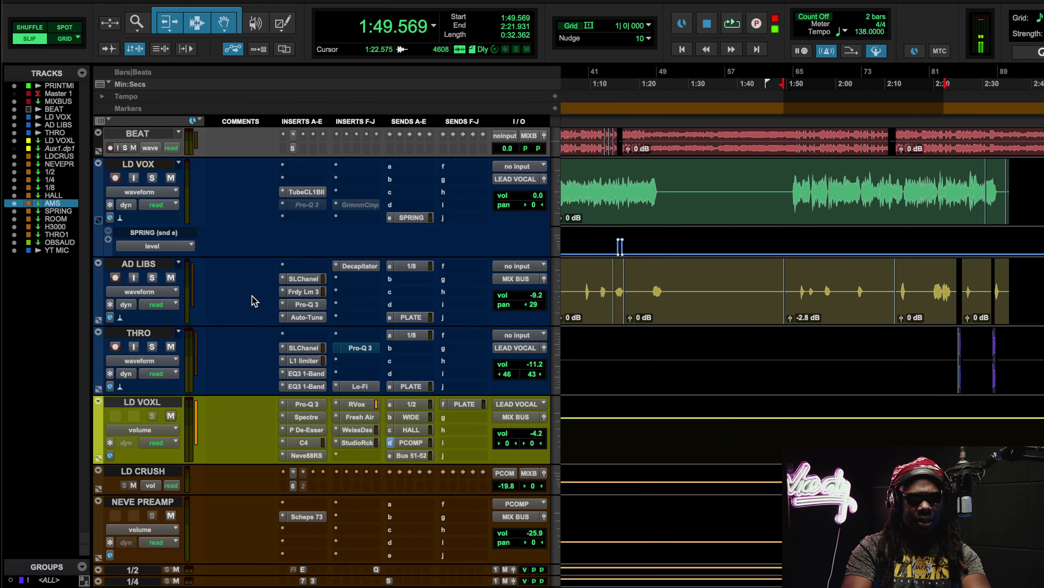
View the Faraday Limiter on the AD LIBS track, close it and open the track's SSLChannel plug-in
left_click(310, 293)
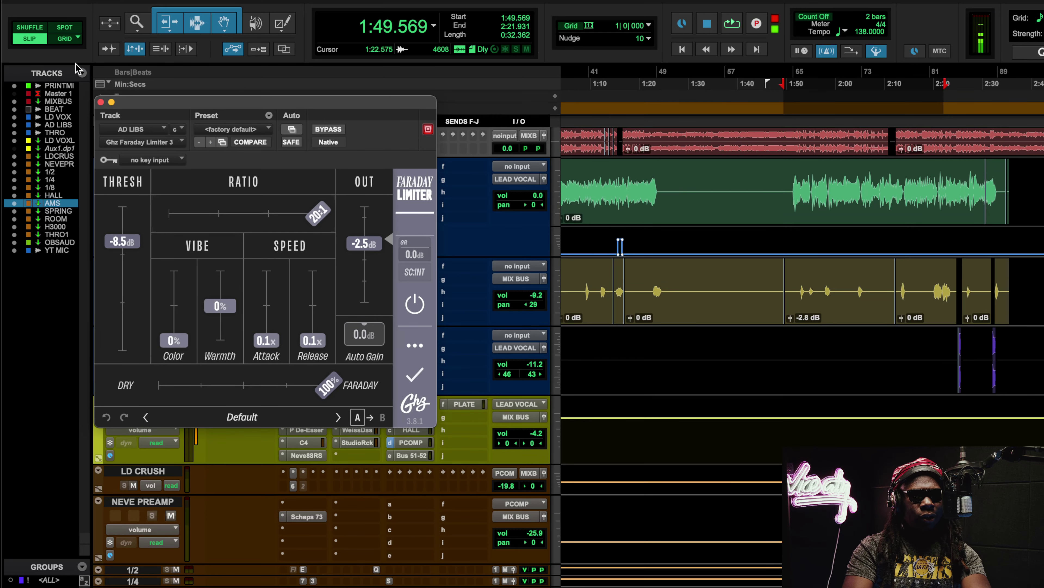
left_click(101, 102)
left_click(304, 288)
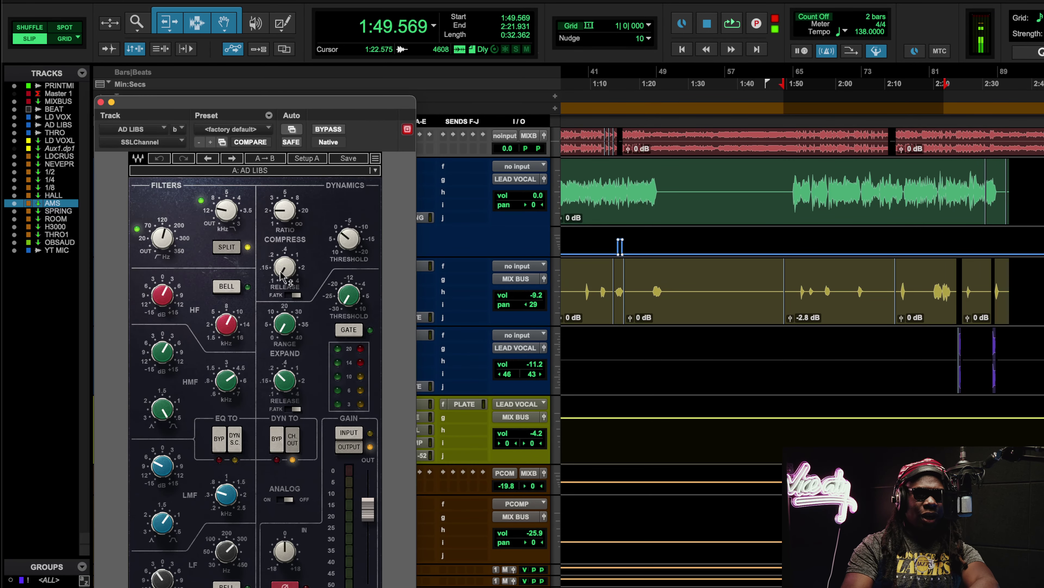
mouse_move(283, 275)
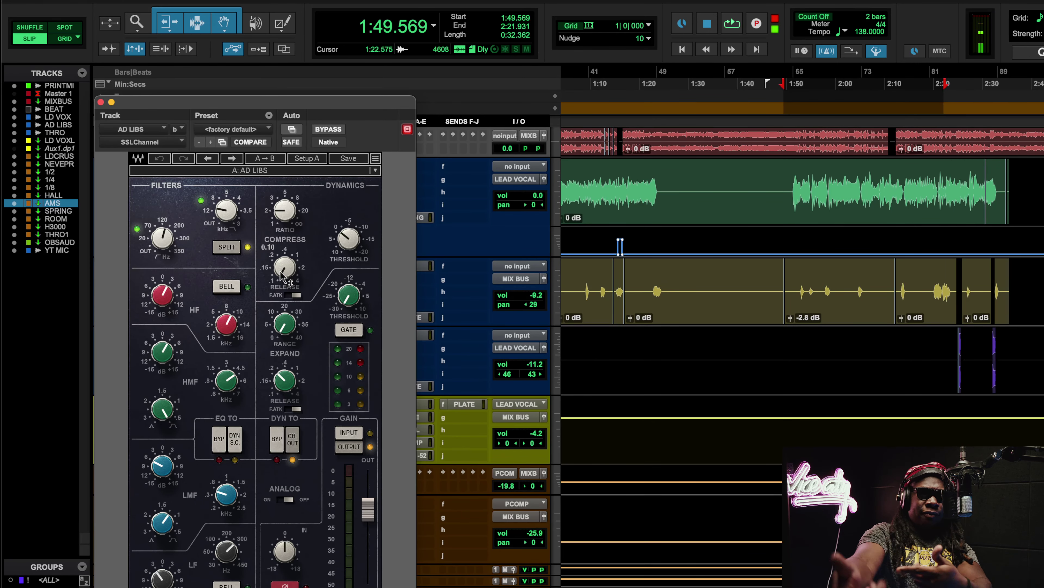
Try the HF and LF gain controls on the AD LIBS SSLChannel, undo each change and close the plug-in
left_click(165, 297)
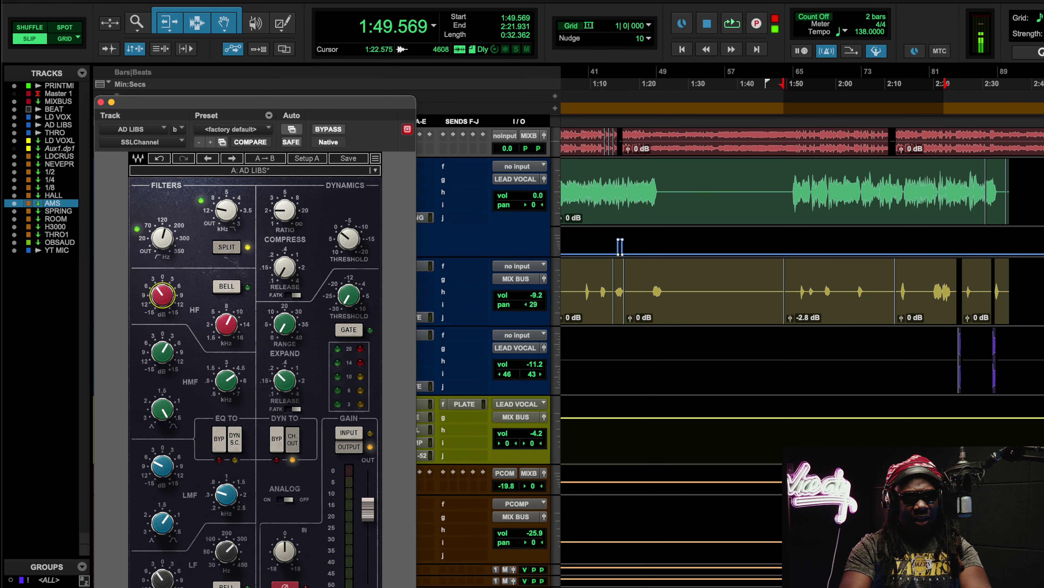
left_click(165, 158)
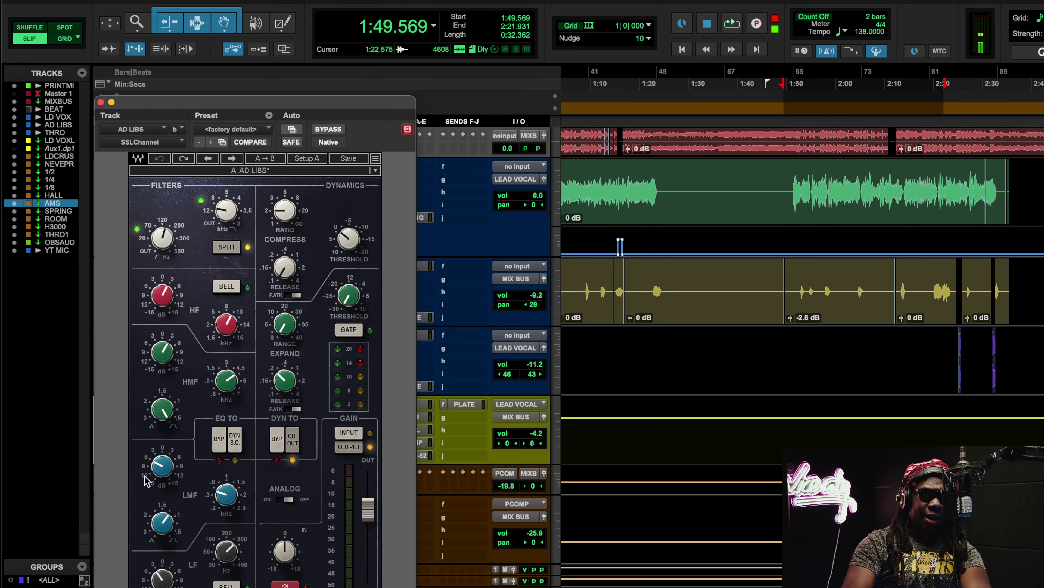
left_click(163, 581)
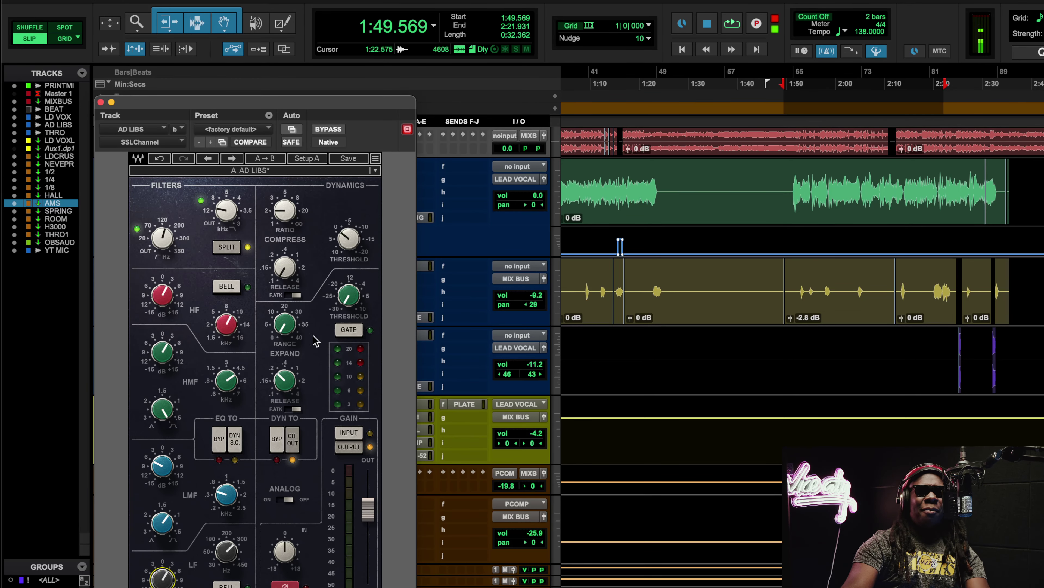
left_click(159, 159)
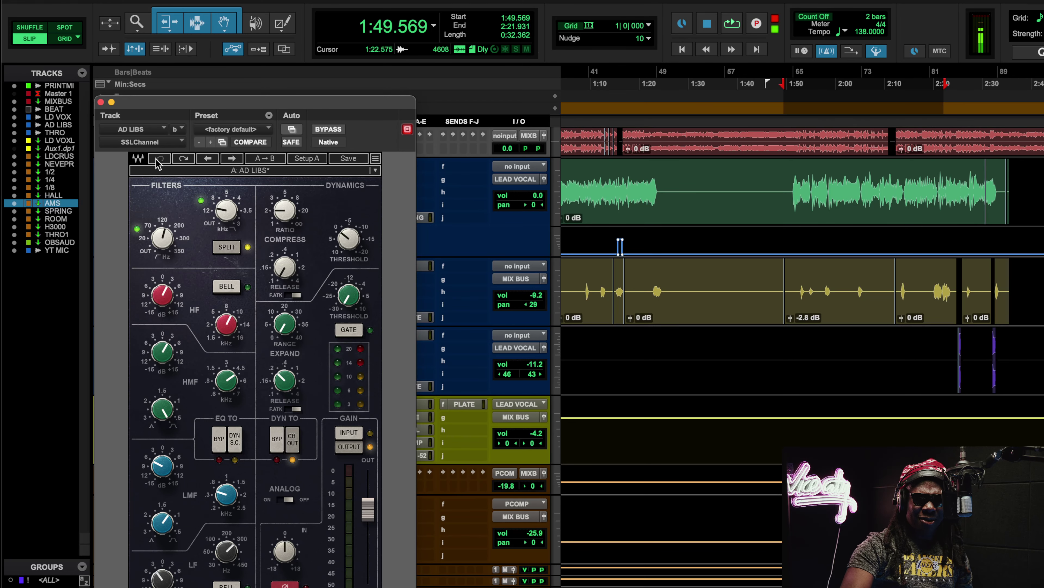
left_click(101, 102)
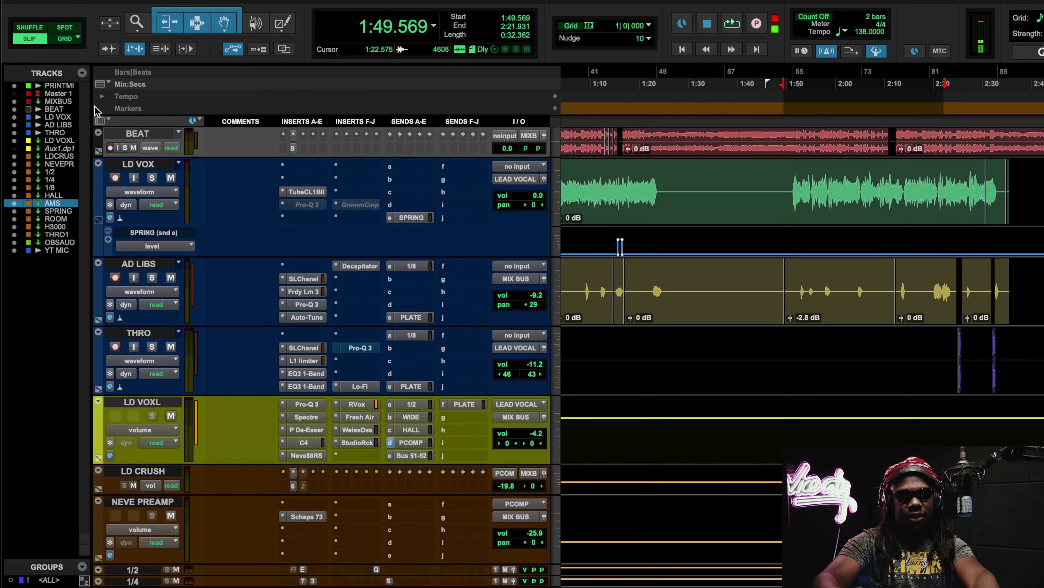
Open the Scheps 73 on the NEVE PREAMP track and examine its preamp and EQ controls
scroll(238, 230, "down", 3)
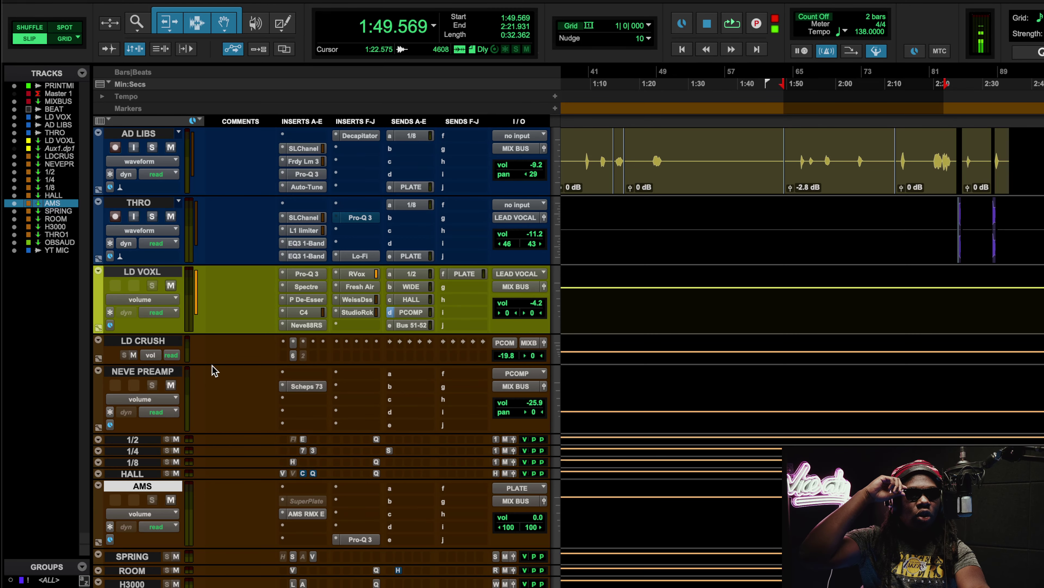
left_click(298, 389)
left_click_drag(305, 98, 346, 20)
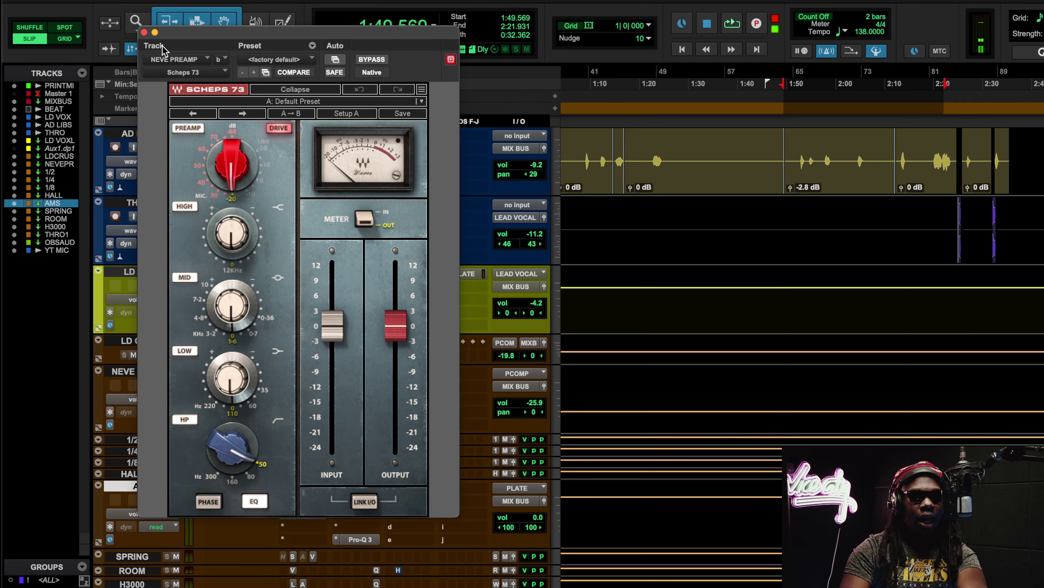
left_click(144, 33)
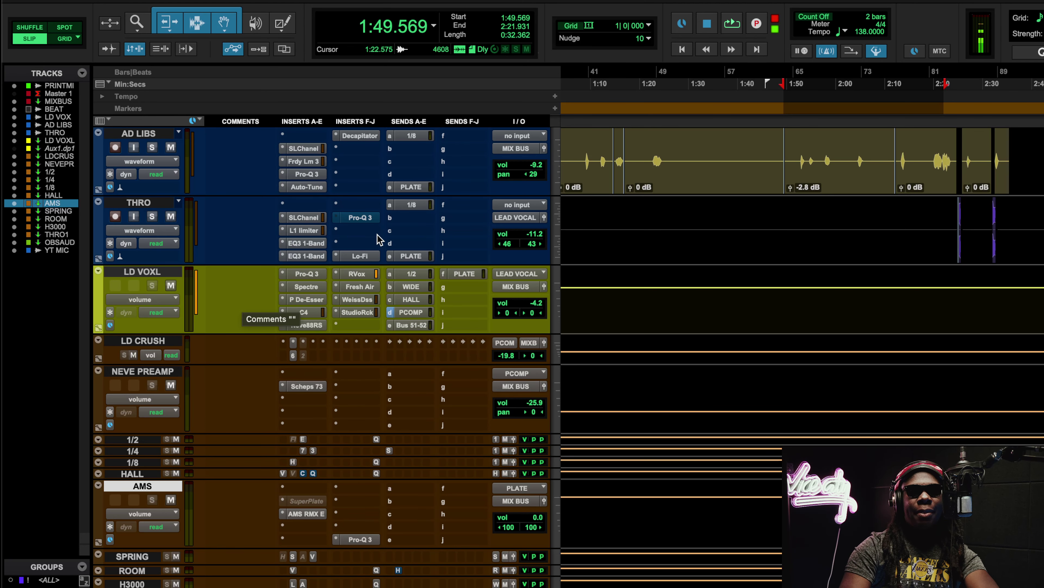
left_click(306, 386)
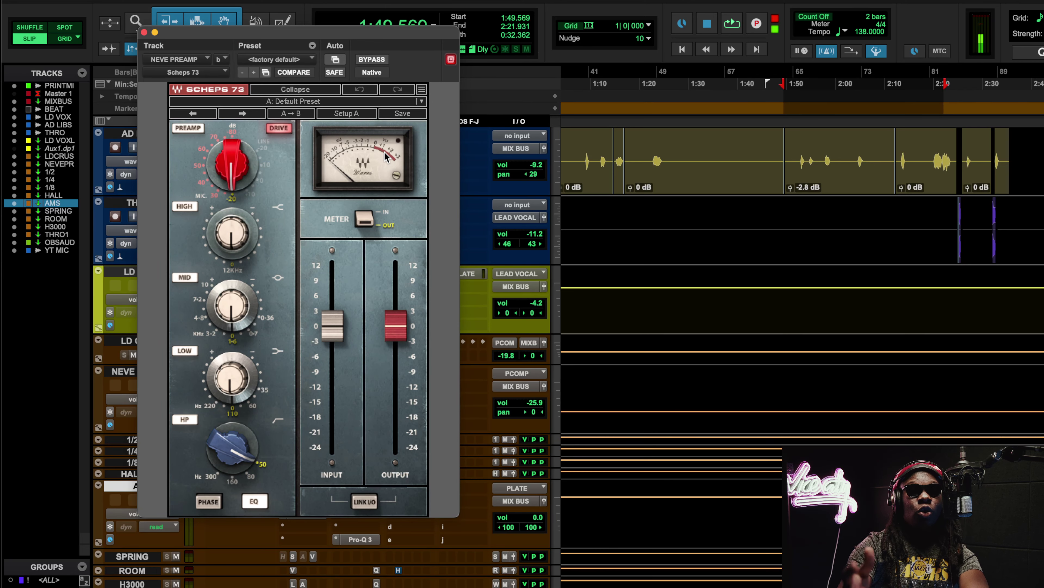
Play the looped section, compare the Scheps 73 bypassed and active, stop playback and close the plug-in
scroll(839, 242, "up", 5)
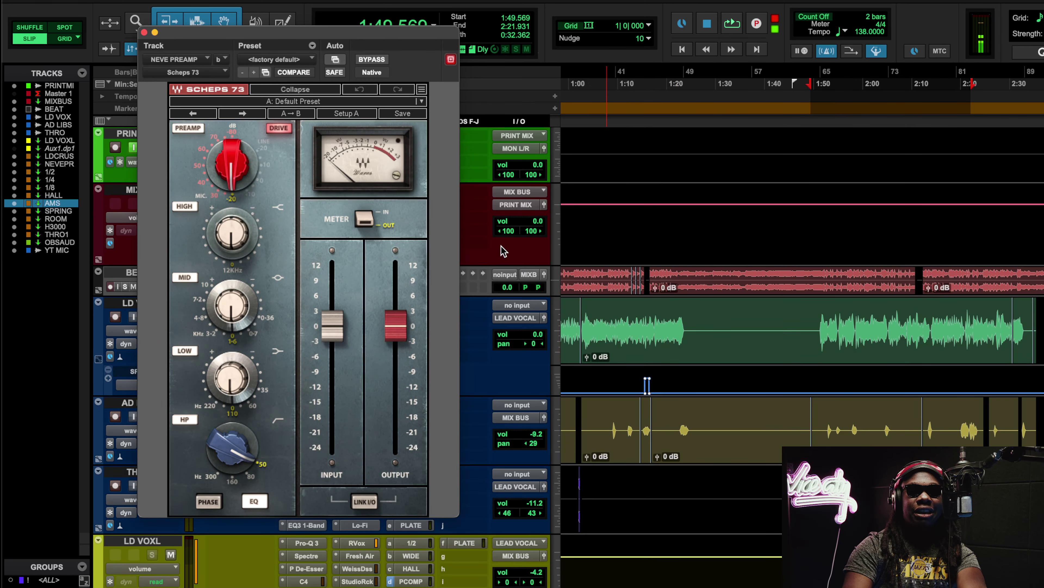
scroll(531, 346, "down", 3)
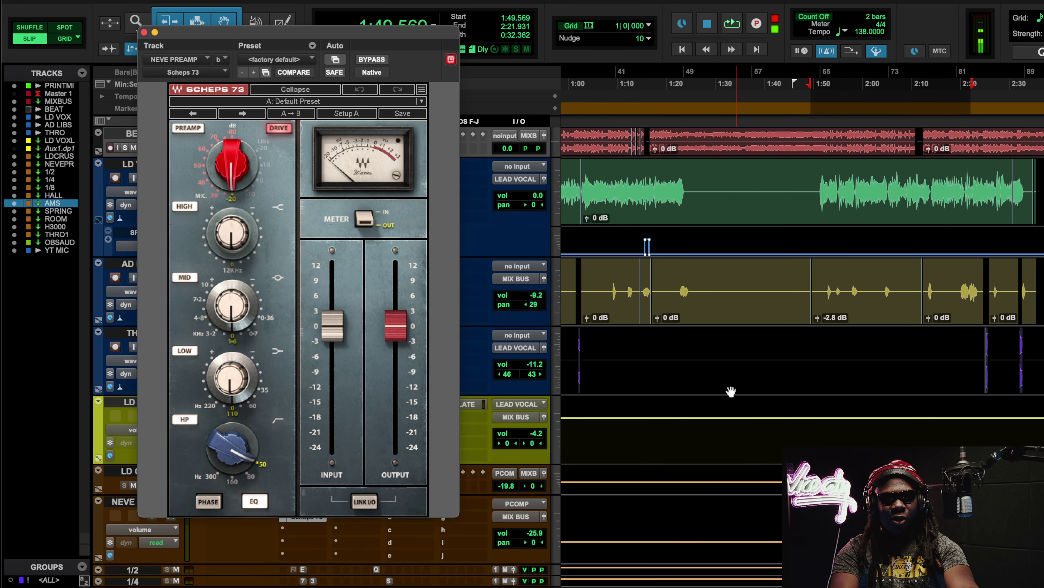
key("space")
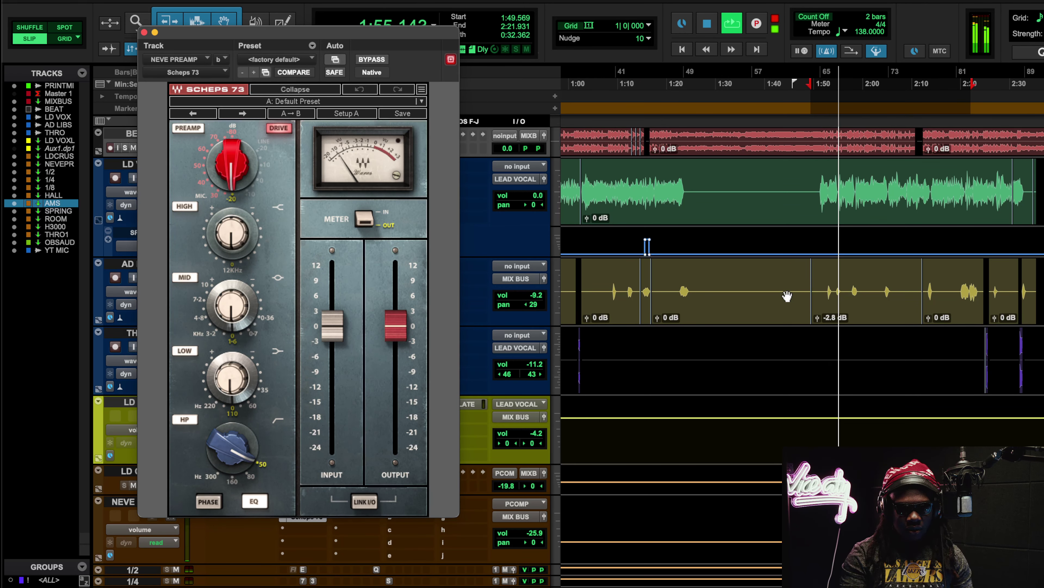
left_click(370, 61)
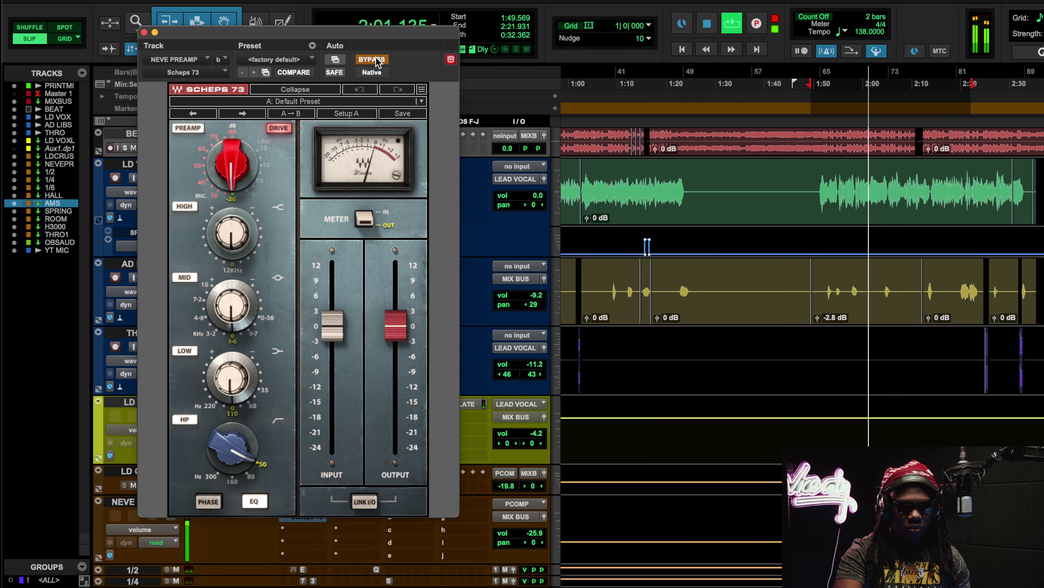
left_click(372, 60)
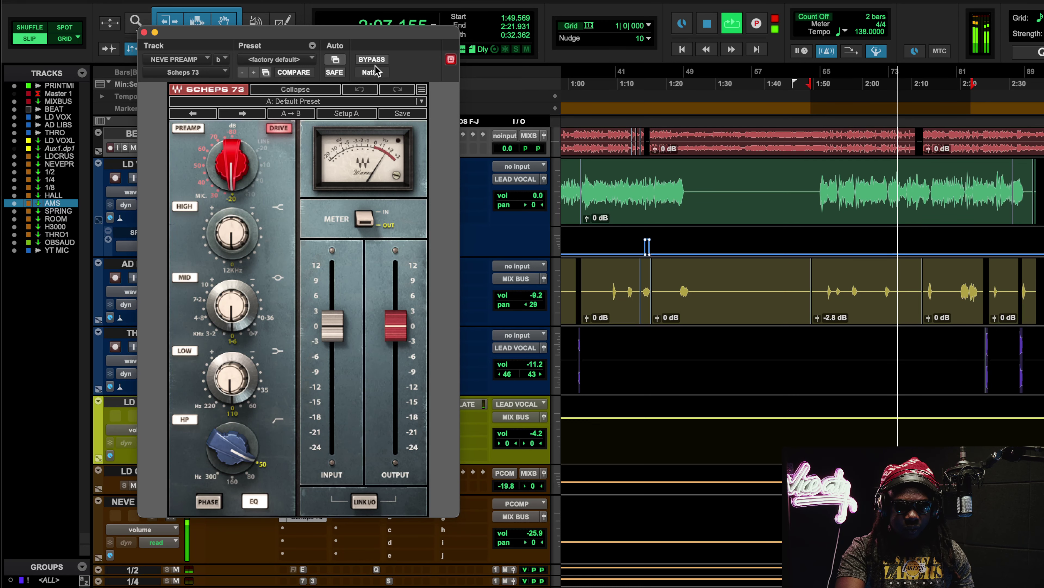
left_click(372, 60)
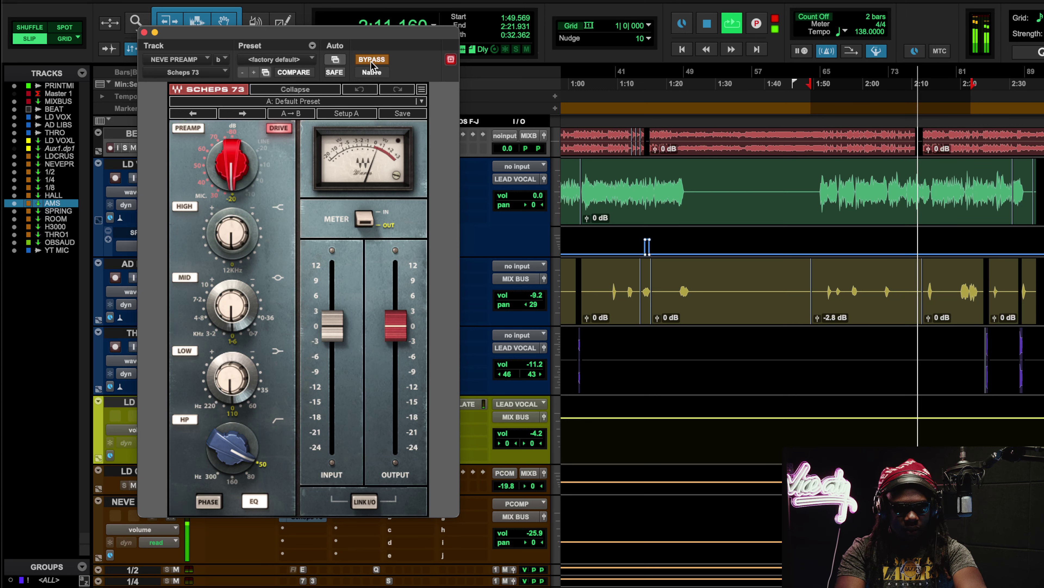
left_click(372, 60)
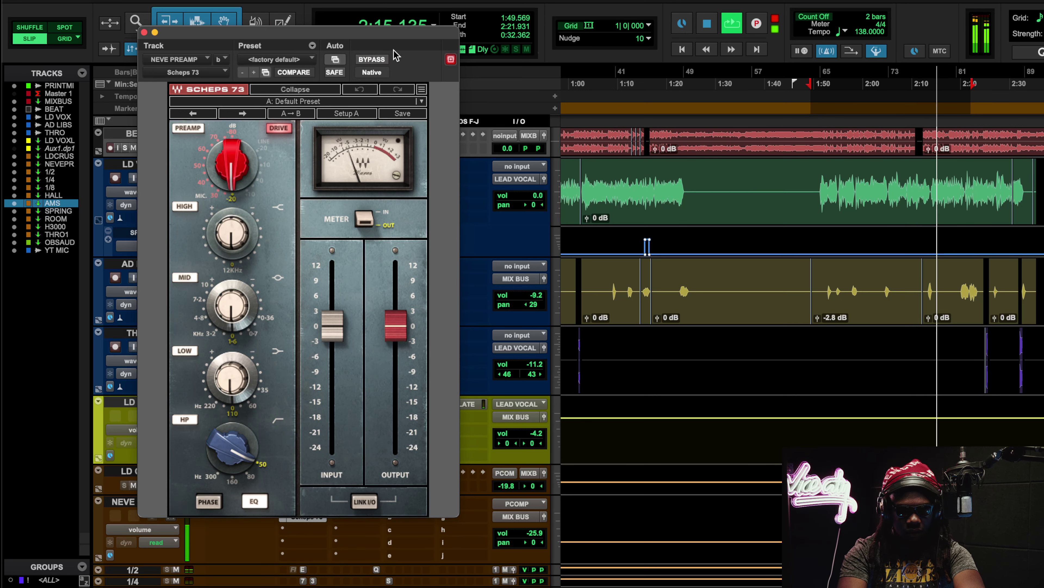
key("space")
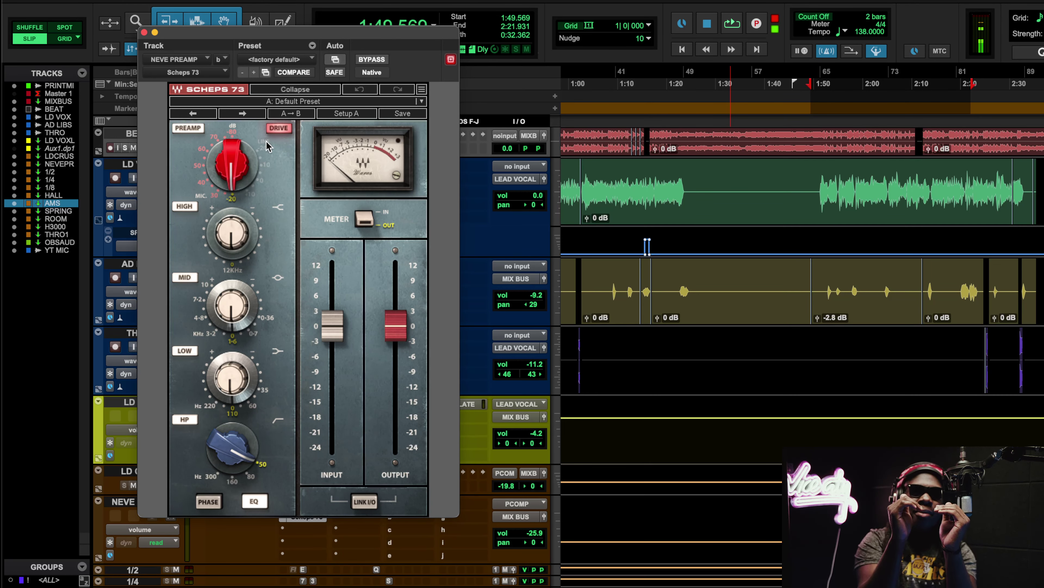
left_click(143, 32)
Open the AMS RMX16 Expanded reverb on the AMS track, view its preset list and dismiss the list
scroll(293, 267, "down", 8)
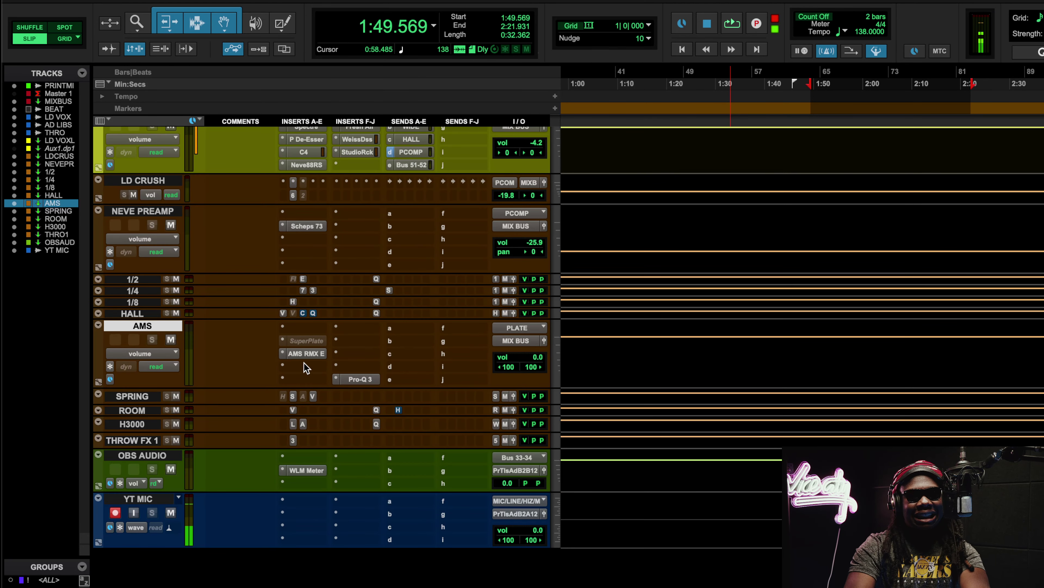
left_click(306, 353)
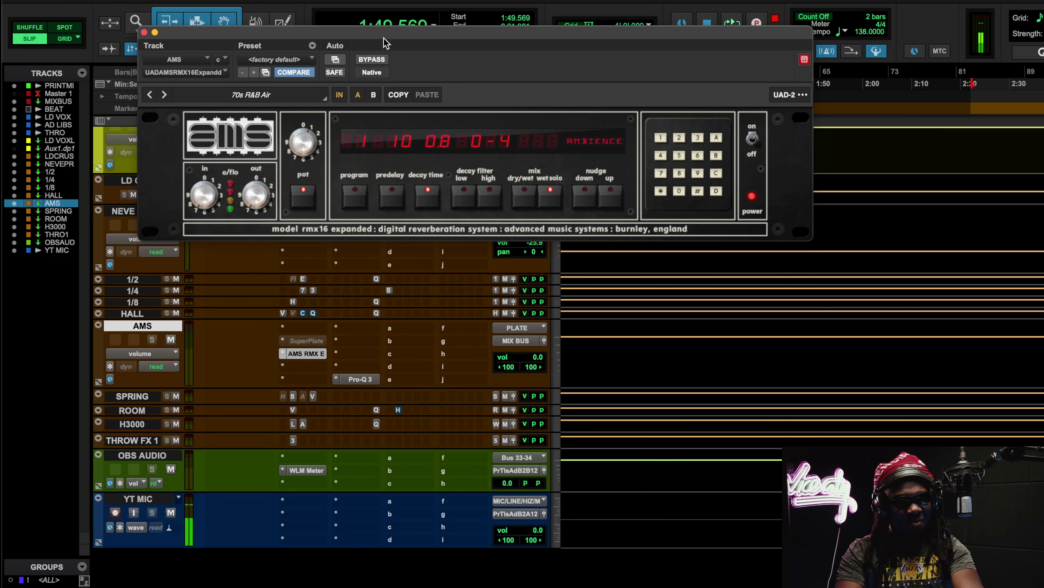
left_click_drag(386, 42, 358, 76)
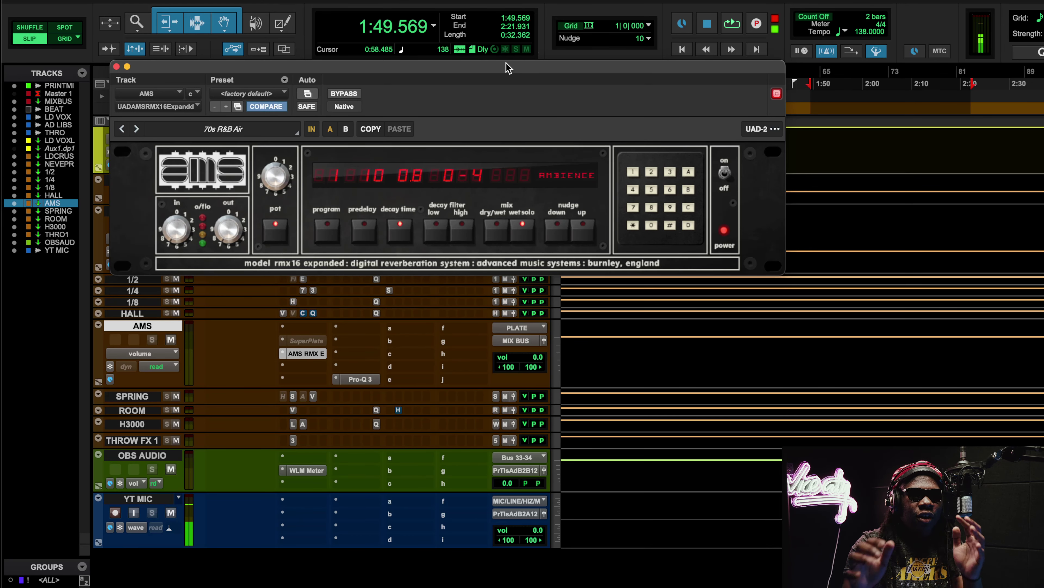
left_click(237, 128)
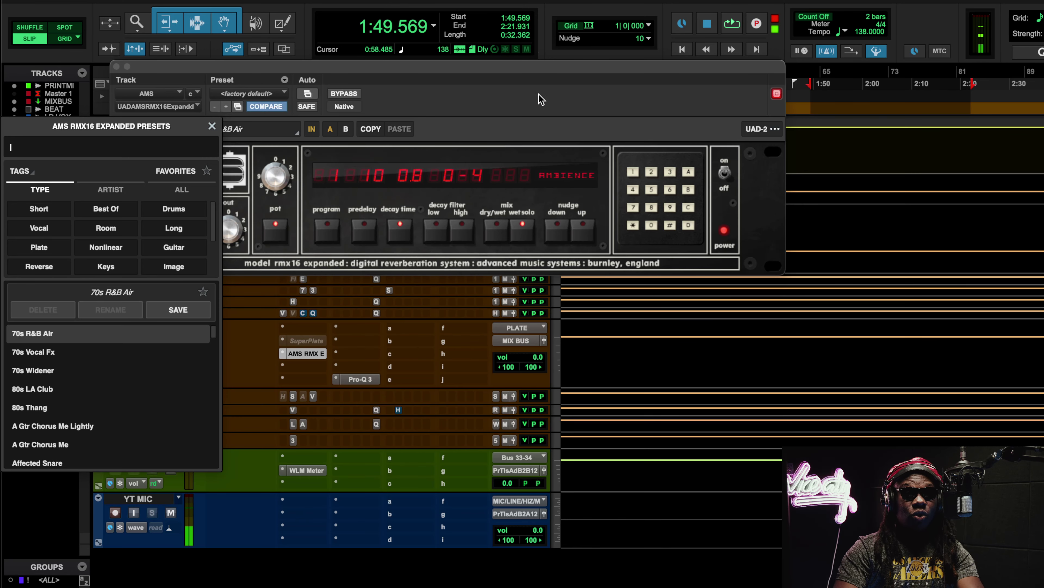
key("Escape")
Start loop playback, set the LD VOXL track's PLATE send to 0.0 dB and move the reverb window clear of the send fader
key("space")
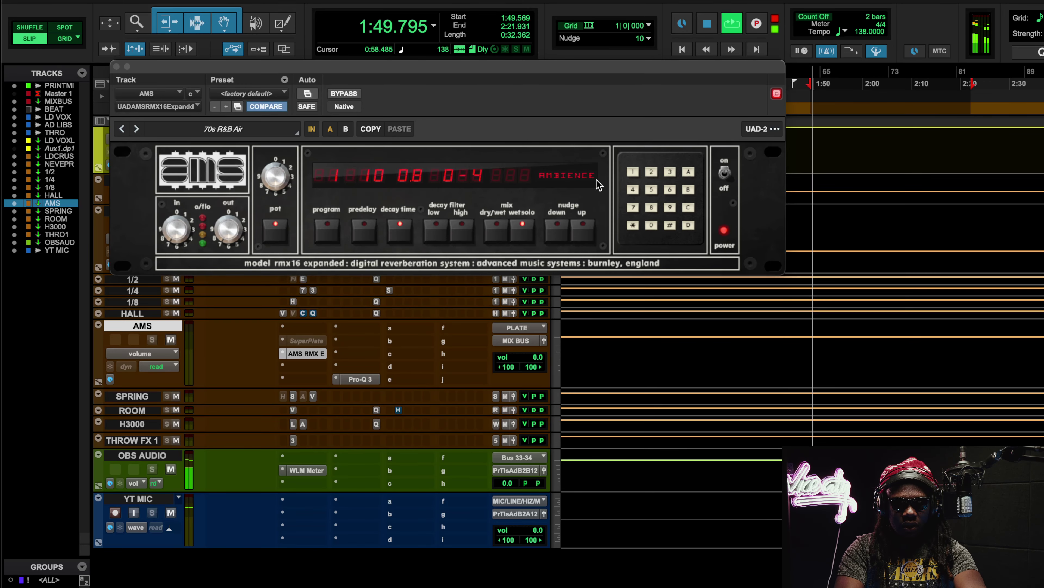
scroll(391, 350, "up", 10)
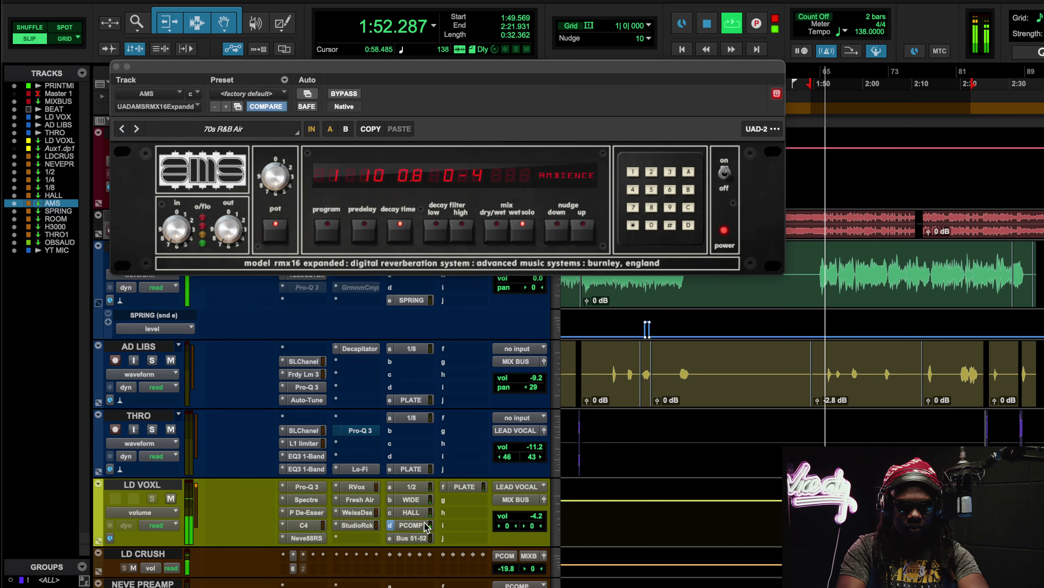
left_click(464, 486)
left_click(557, 243, "alt")
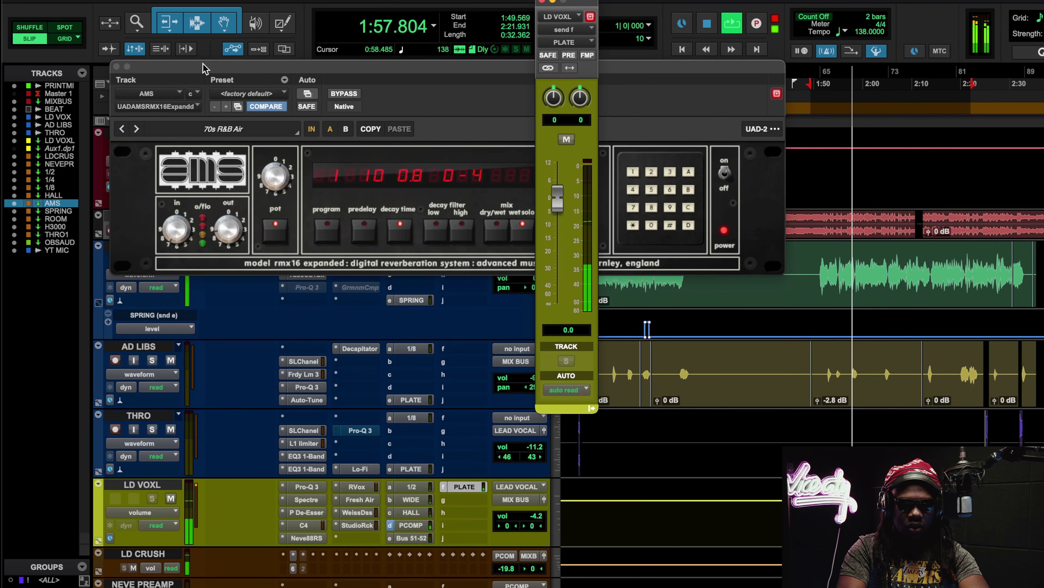
left_click_drag(196, 73, 209, 269)
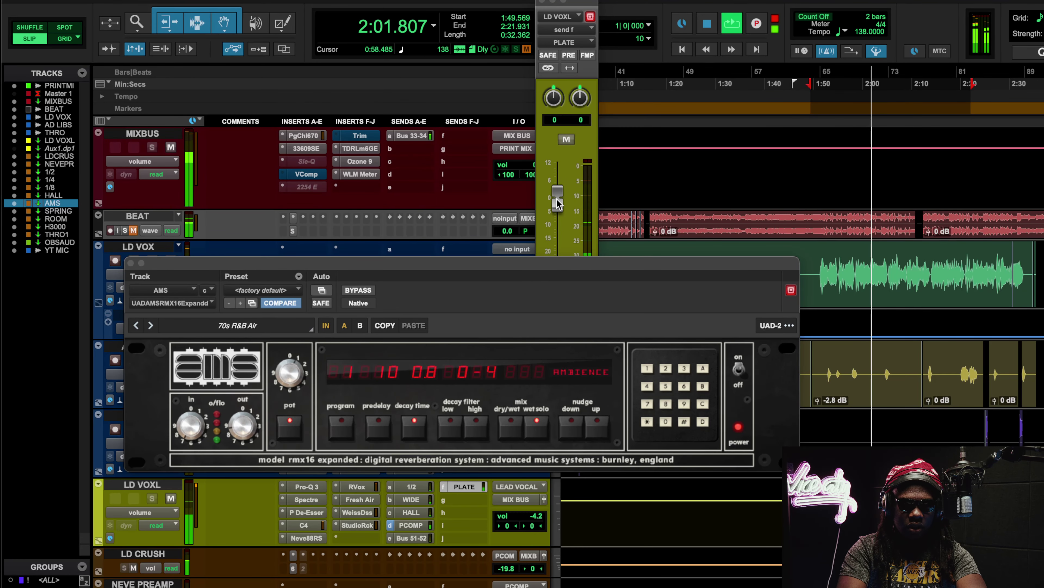
Lower the LD VOXL PLATE send to -15.6 dB and compare the sound with the send muted and unmuted
left_click(557, 201)
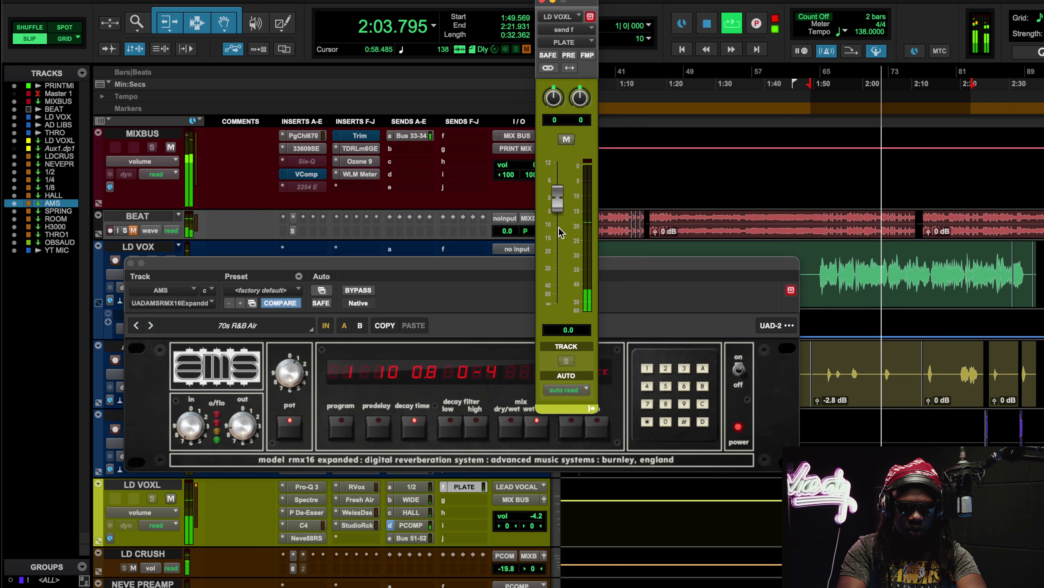
left_click_drag(557, 211, 558, 248)
left_click(566, 140)
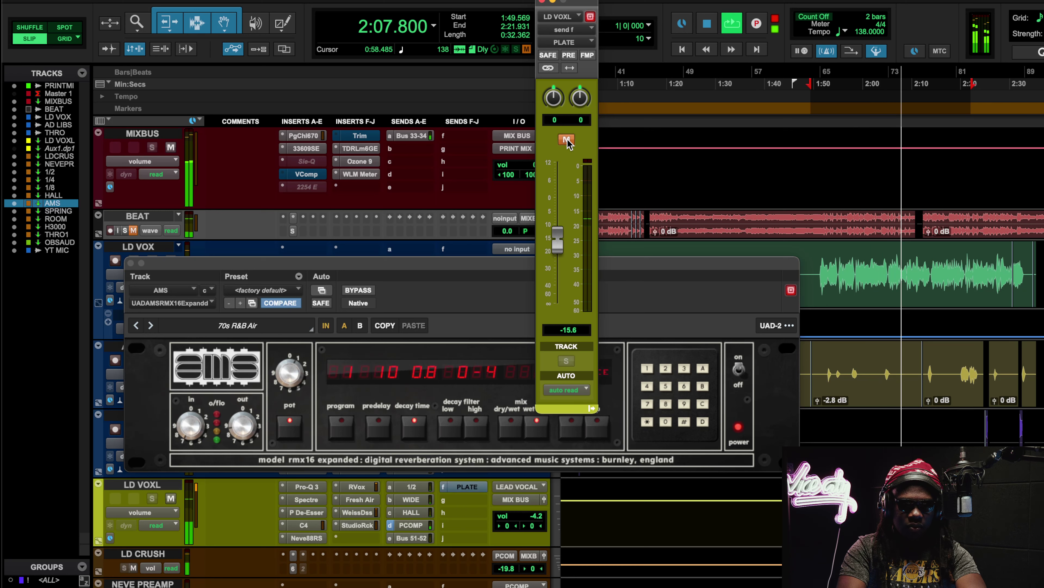
left_click(567, 139)
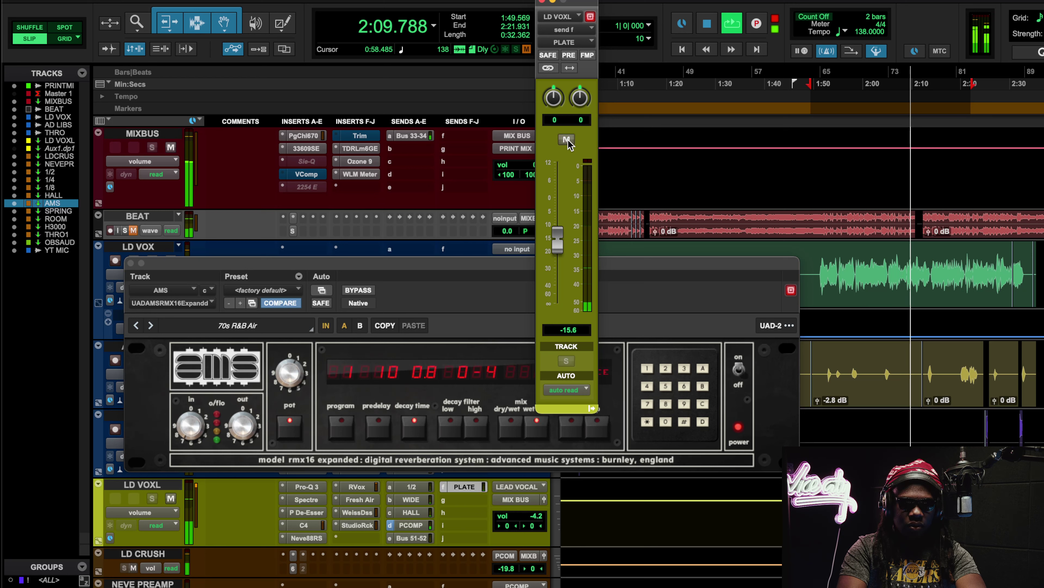
Raise the LD VOXL track's PLATE send to -14.5 dB and lower its HALL send slightly
left_click_drag(564, 240, 563, 235)
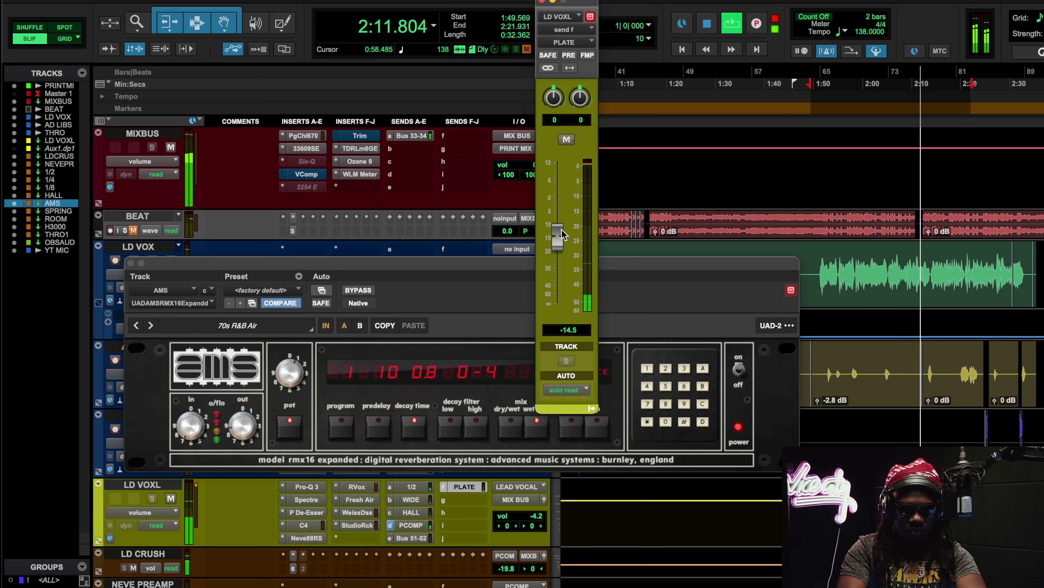
left_click(411, 512)
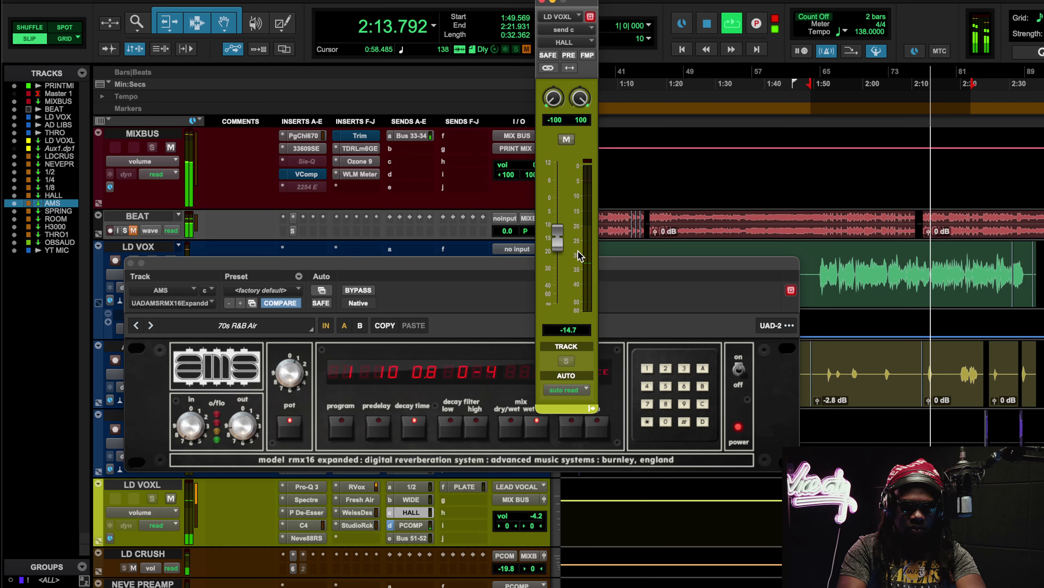
left_click_drag(560, 237, 562, 247)
left_click(644, 288)
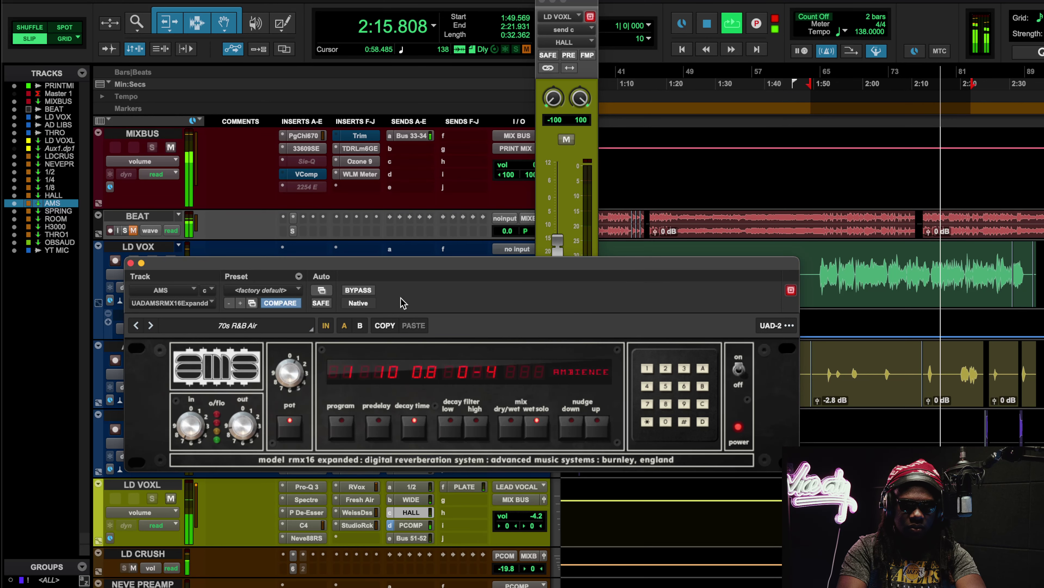
Compare the looped vocal with the LD VOXL PLATE send muted and unmuted, raise the send to -12.6 dB and stop playback
left_click(463, 489)
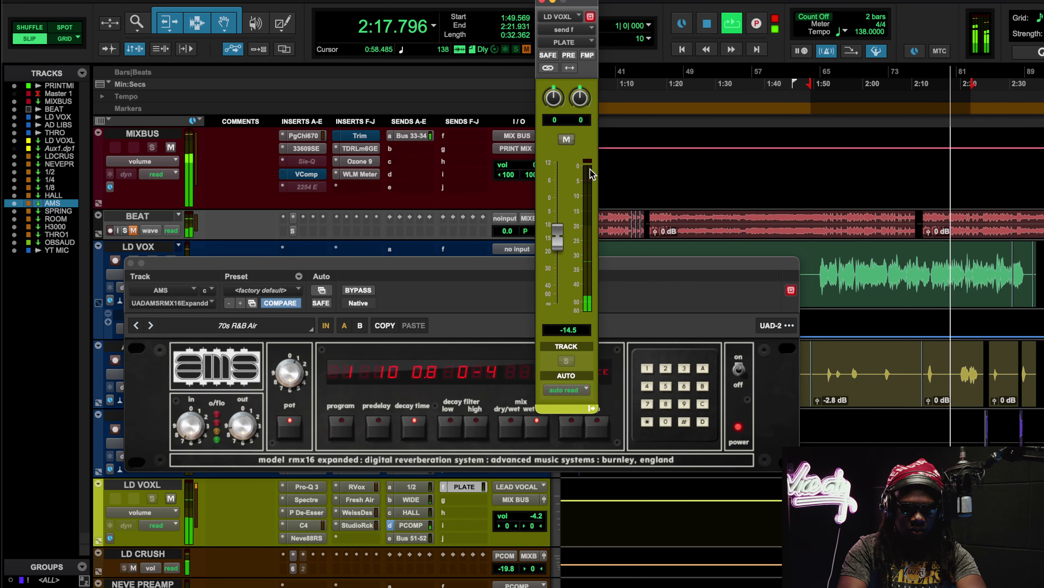
left_click(567, 139)
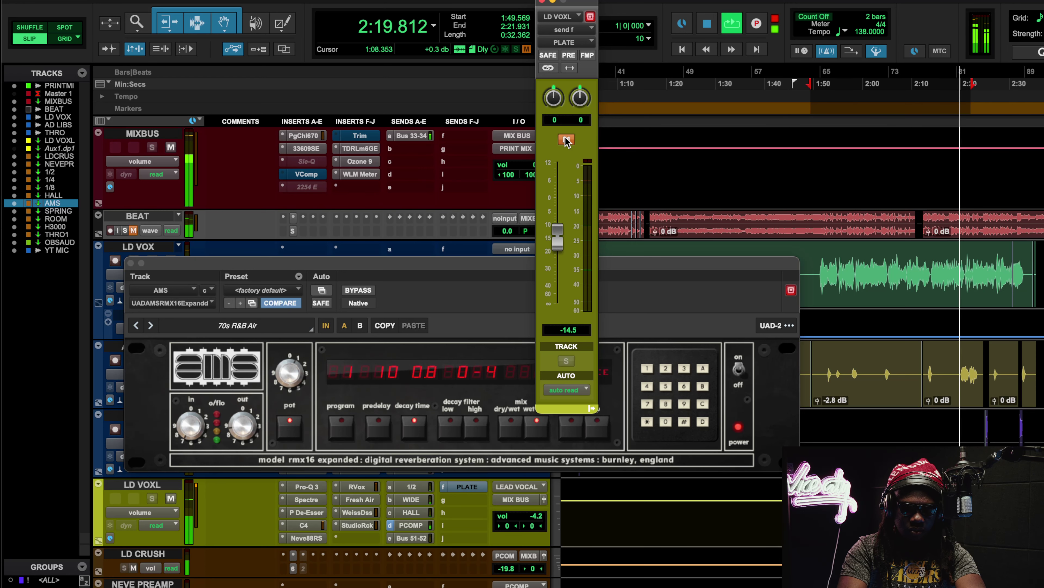
key("space")
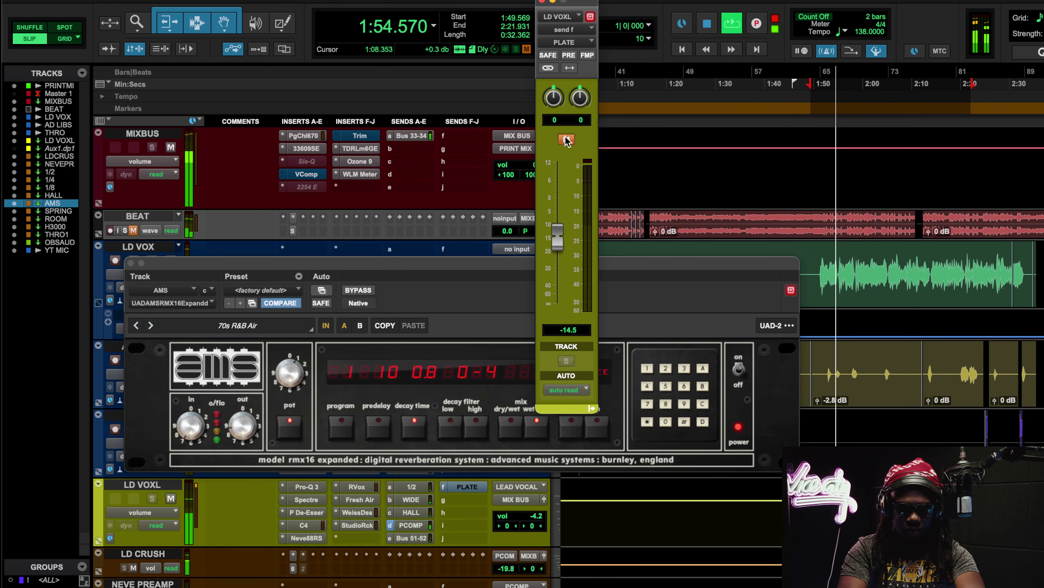
left_click(566, 140)
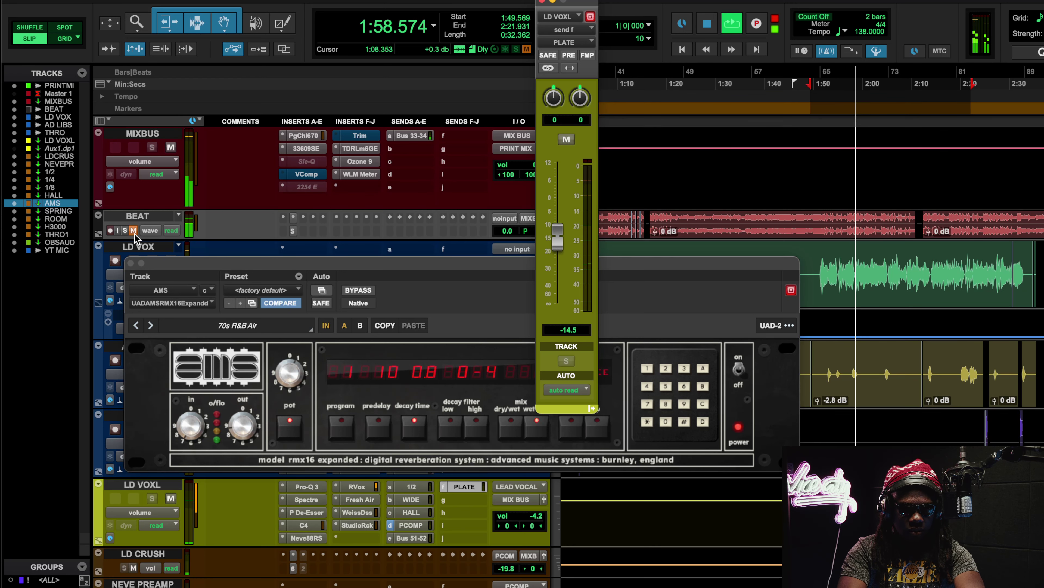
left_click(567, 140)
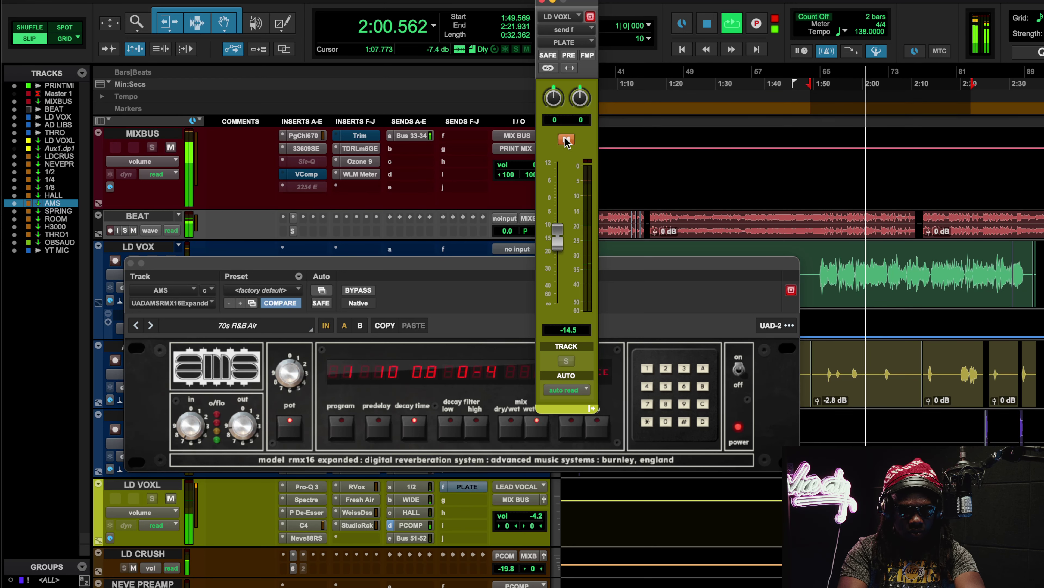
left_click(566, 140)
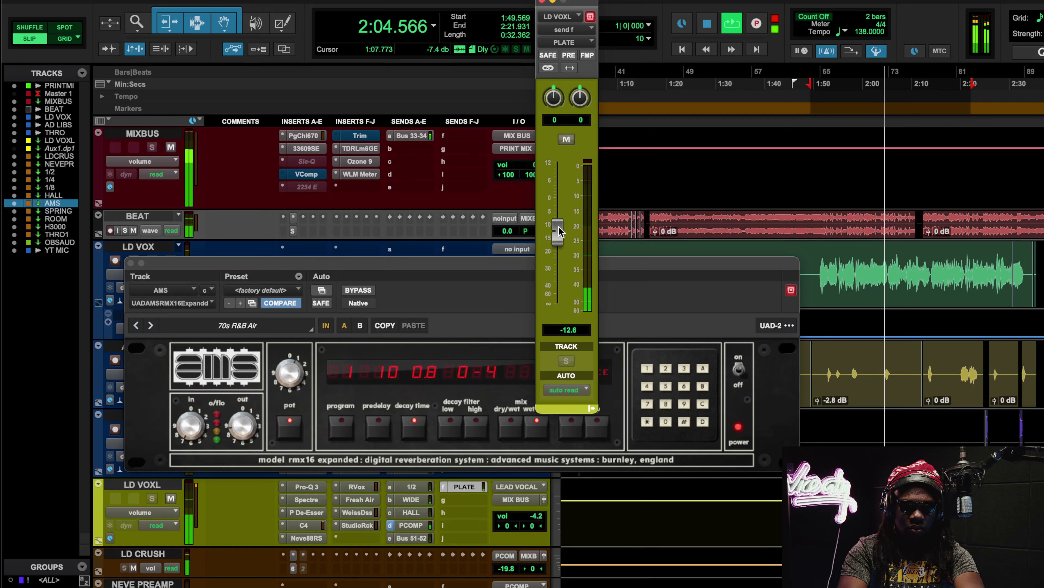
key("space")
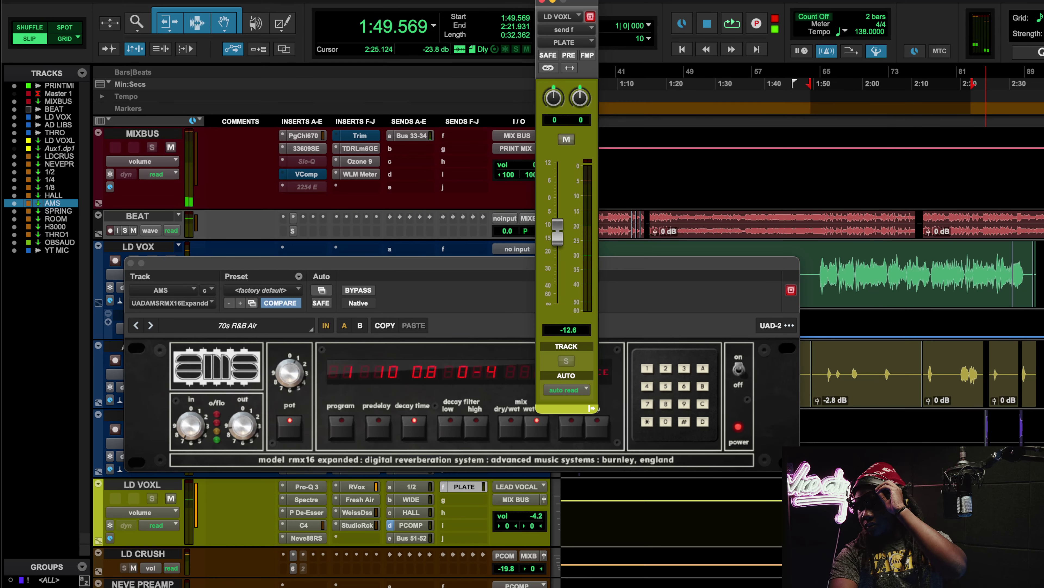